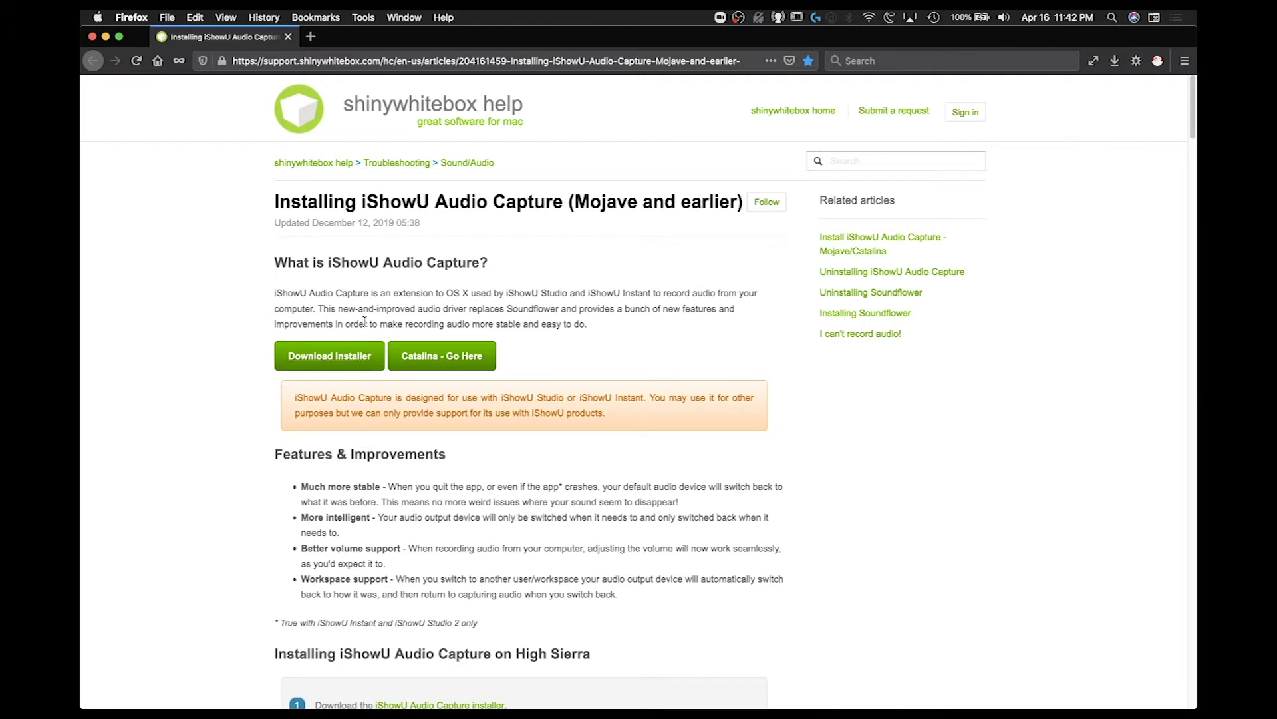
Open Audio MIDI Setup from the Utilities folder inside Applications in Finder
{"action": "key", "text": "super+Tab"}
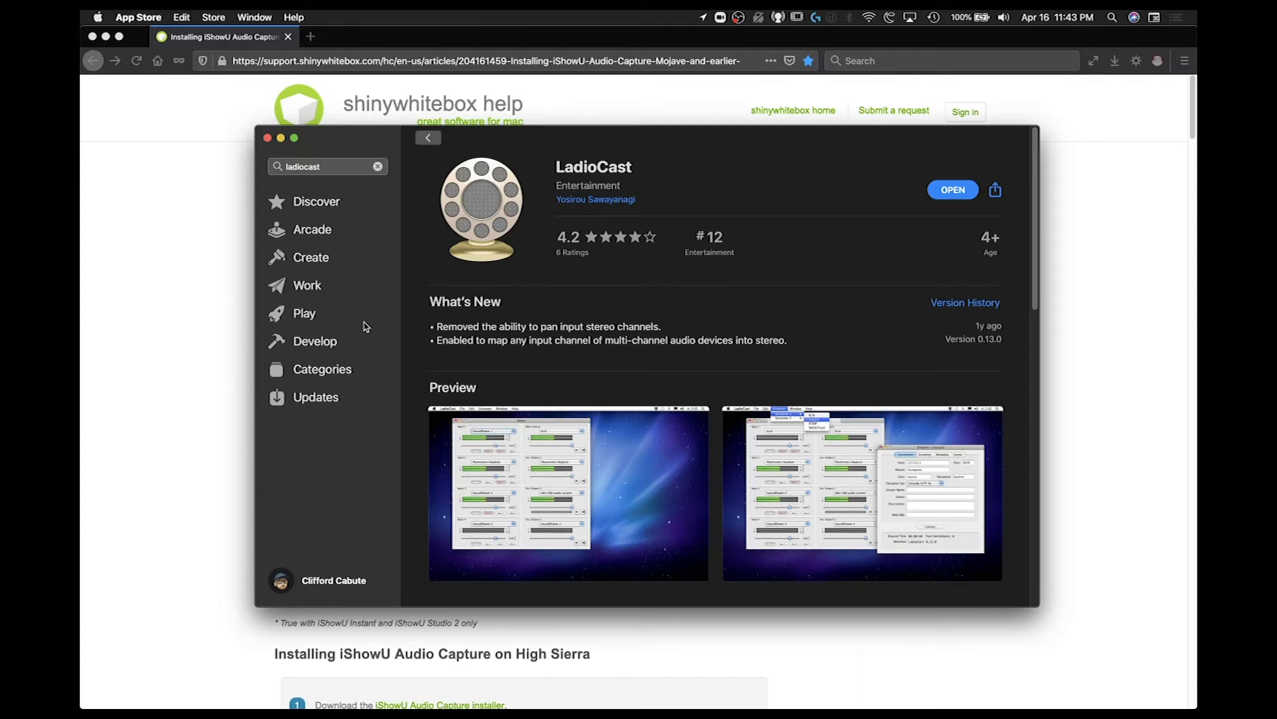
{"action": "key", "text": "super+Tab"}
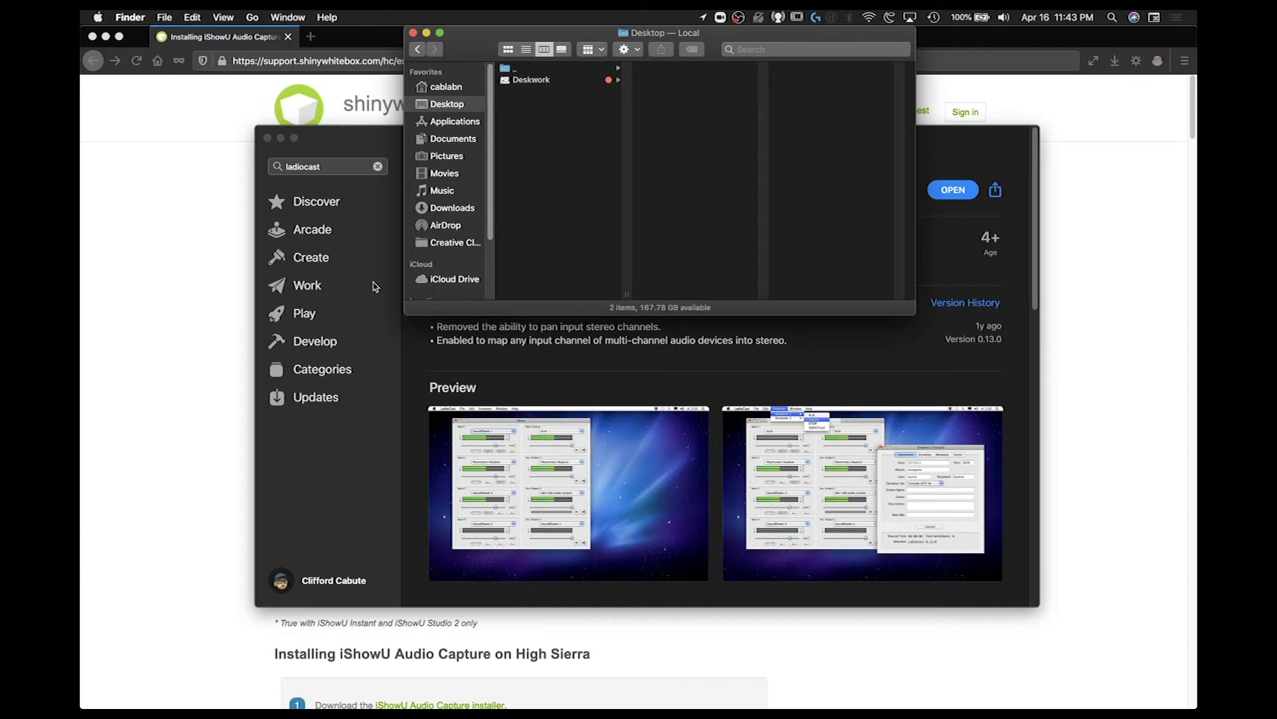
{"action": "left_click", "coordinate": [463, 127]}
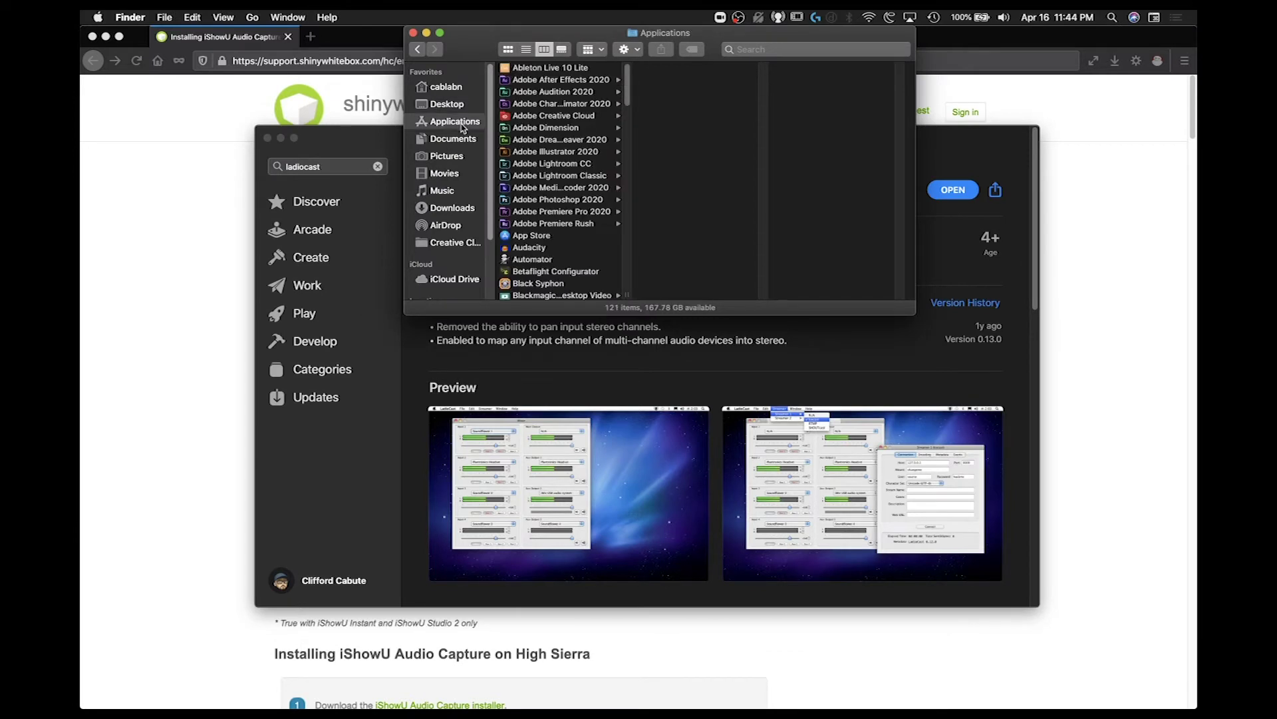
{"action": "left_click_drag", "start_coordinate": [628, 86], "coordinate": [637, 271]}
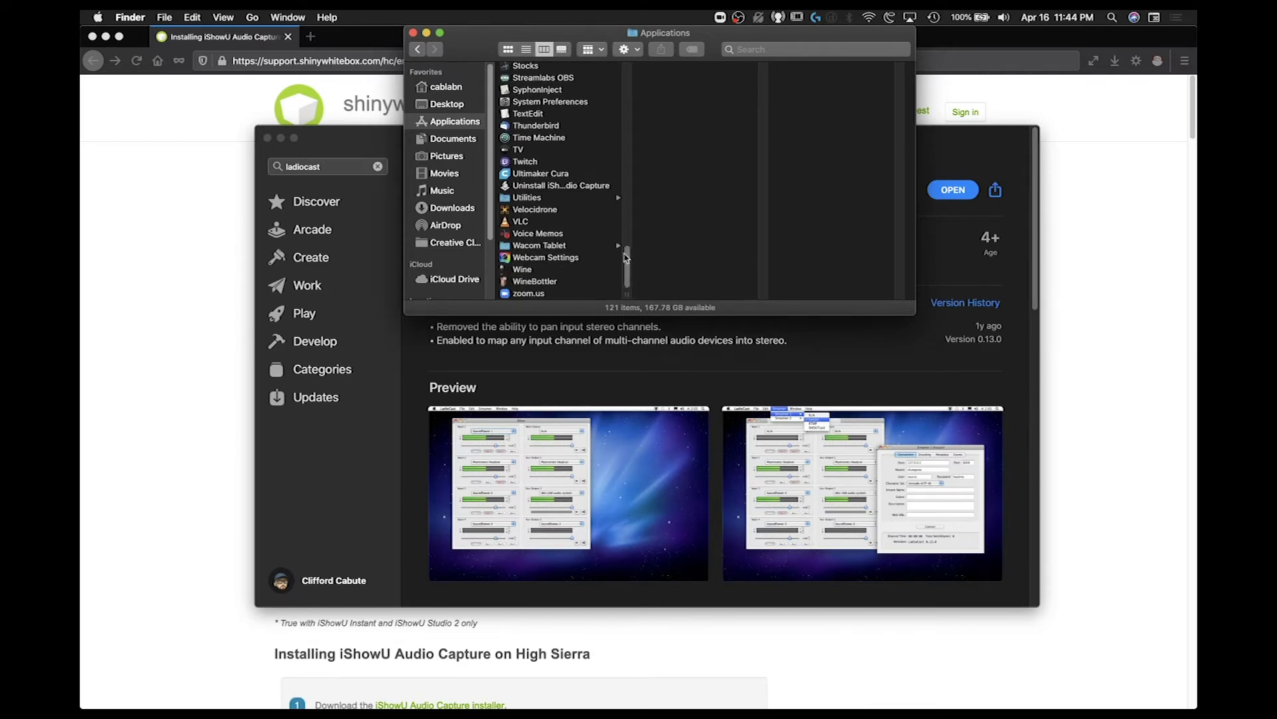
{"action": "left_click", "coordinate": [587, 202]}
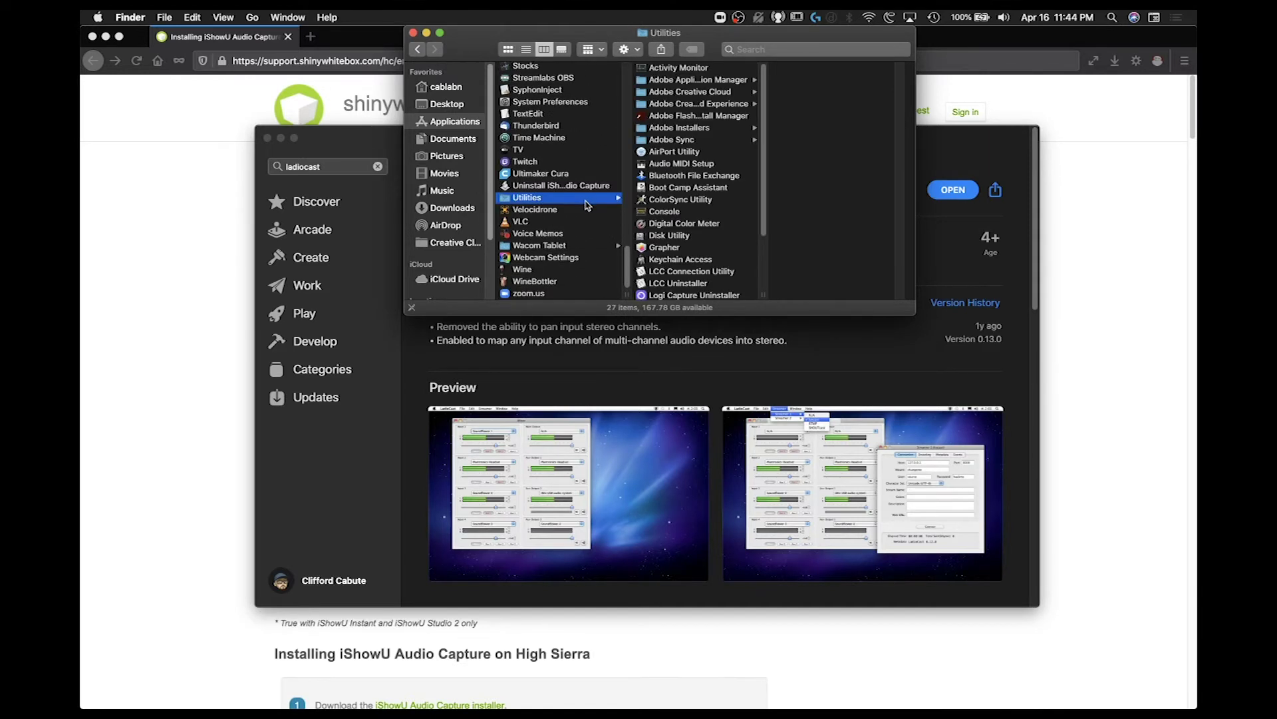
{"action": "double_click", "coordinate": [728, 164]}
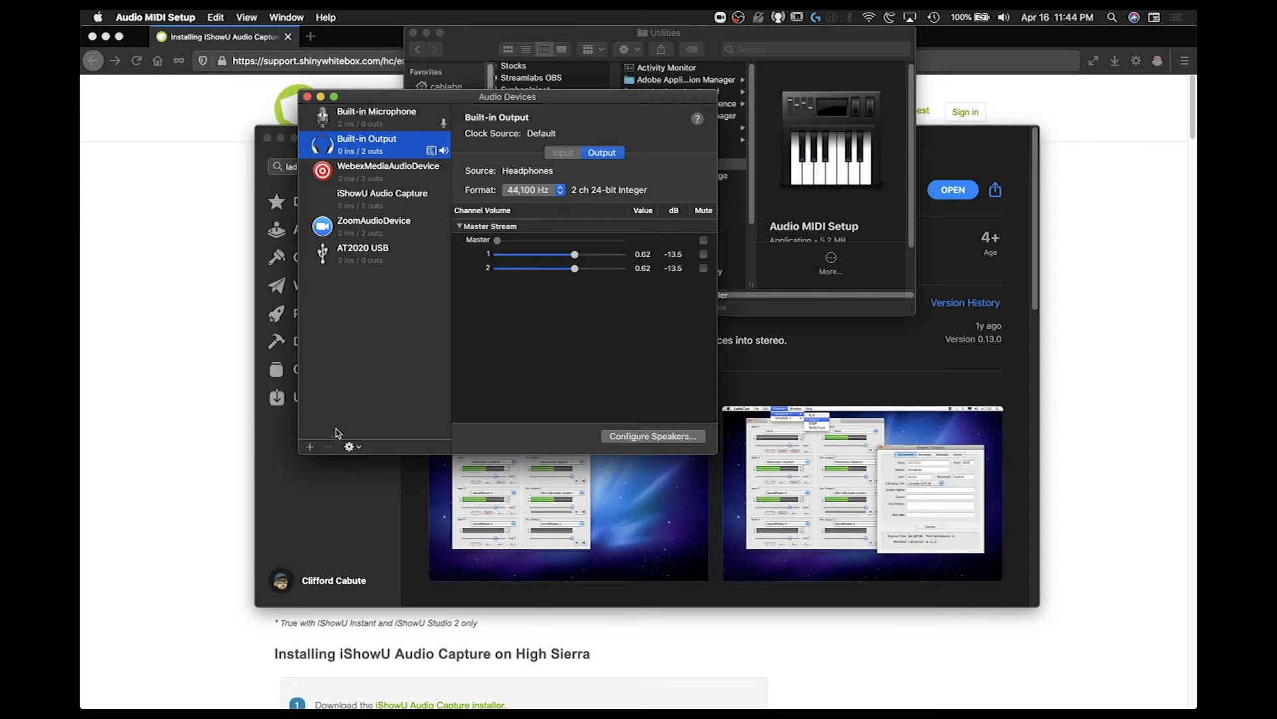
Create a multi-output device and add iShowU Audio Capture to it alongside Built-in Output
{"action": "left_click", "coordinate": [309, 448]}
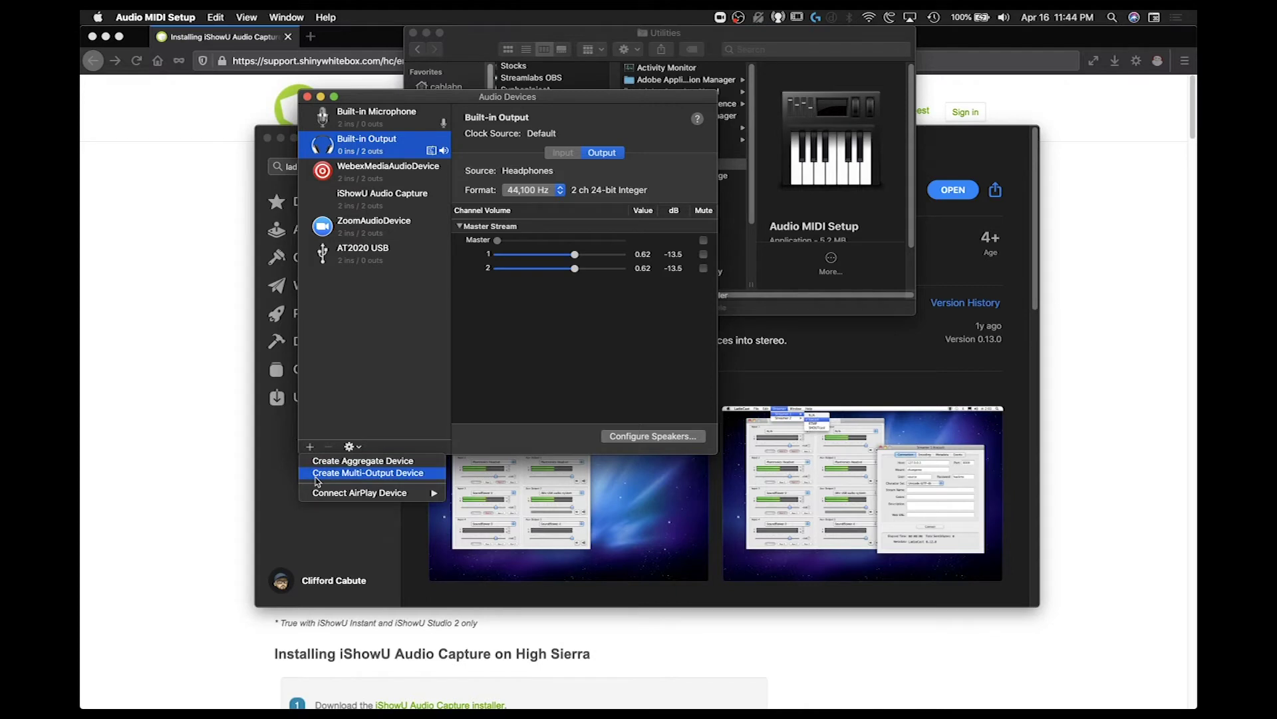
{"action": "left_click", "coordinate": [317, 474]}
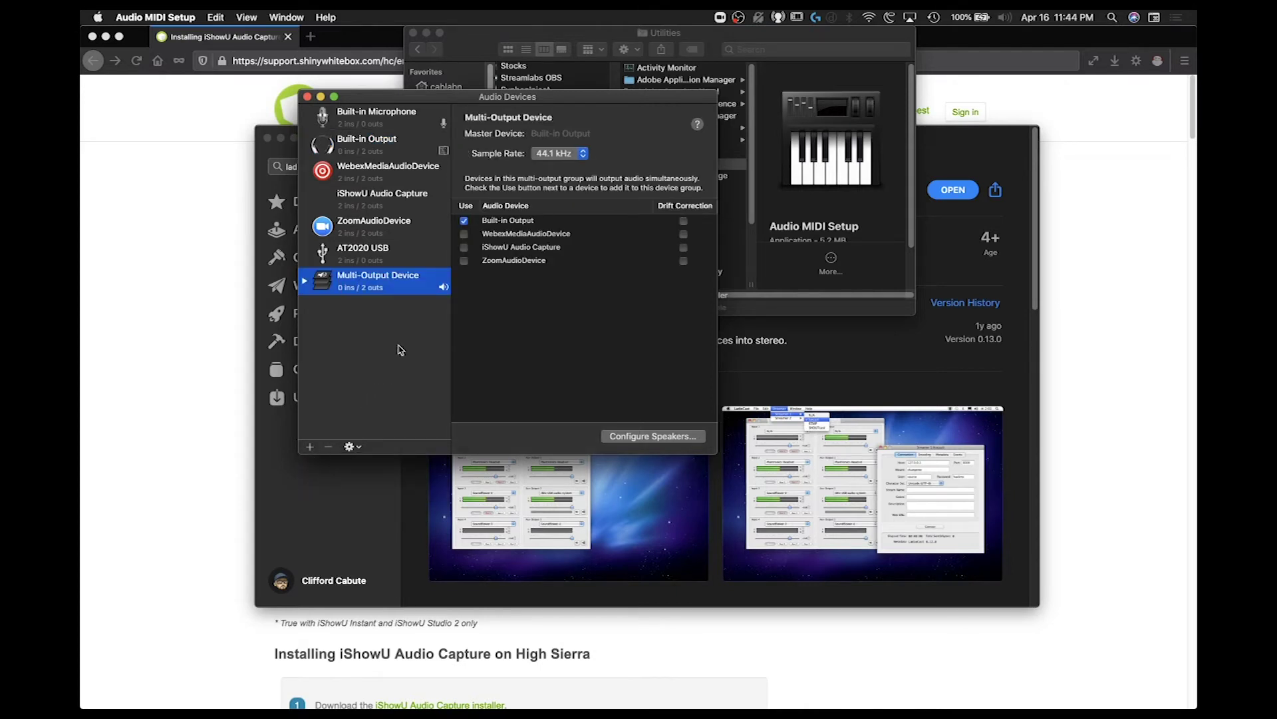
{"action": "left_click", "coordinate": [464, 248]}
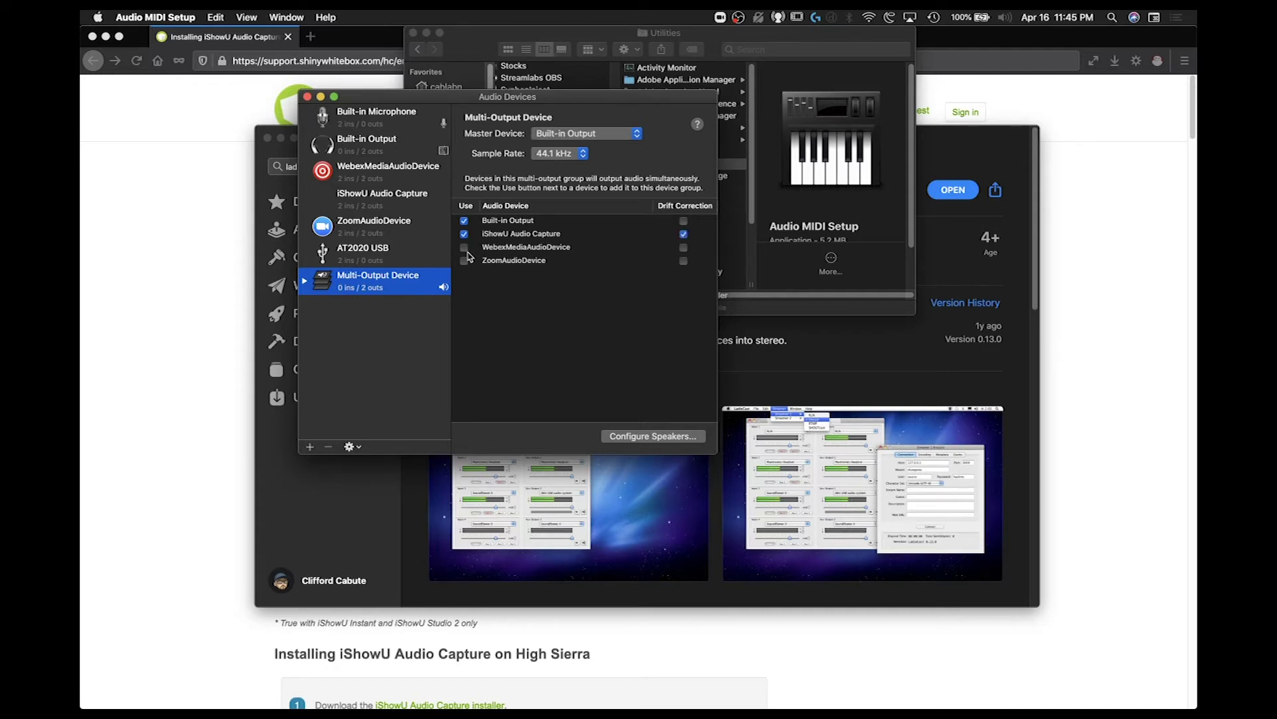
Apply drift correction to Built-in Output instead of iShowU Audio Capture, and set iShowU Audio Capture as the master device
{"action": "left_click", "coordinate": [685, 237]}
{"action": "left_click", "coordinate": [685, 221]}
{"action": "left_click", "coordinate": [615, 135]}
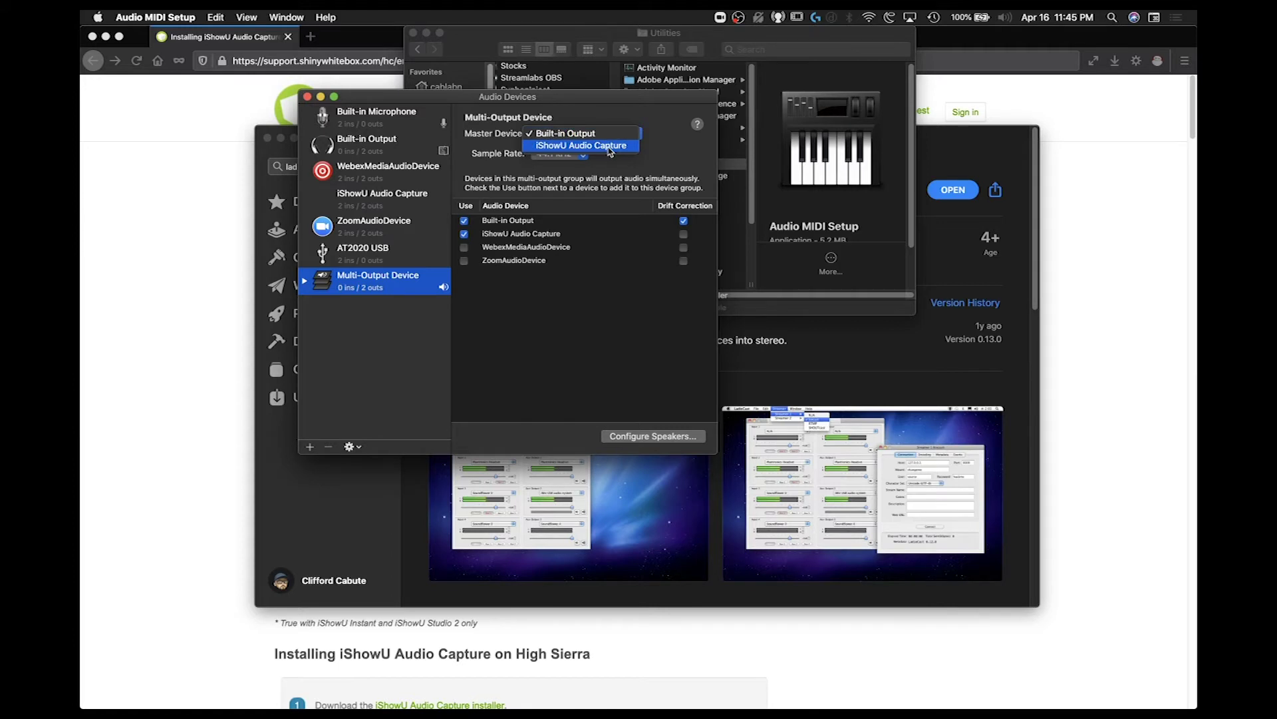
{"action": "left_click", "coordinate": [609, 145]}
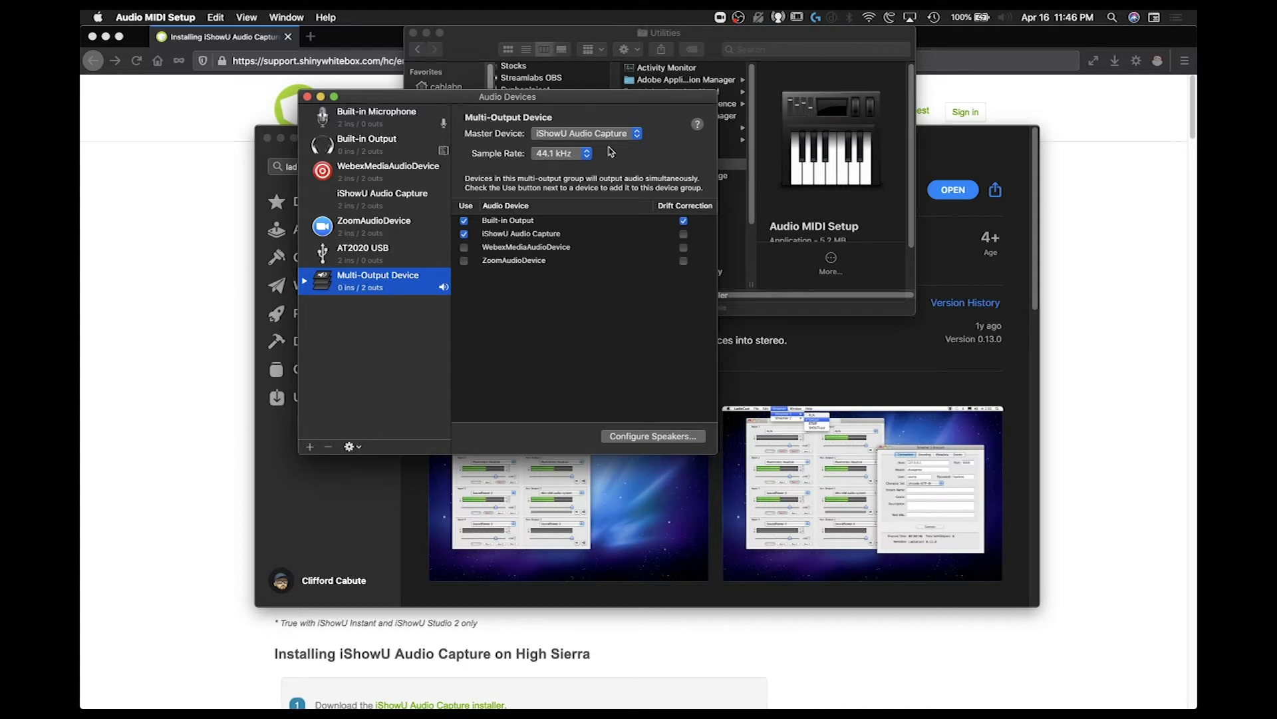
Switch to LadioCast and set the mixer's Main Output to iShowU Audio Capture
{"action": "key", "text": "super+Tab"}
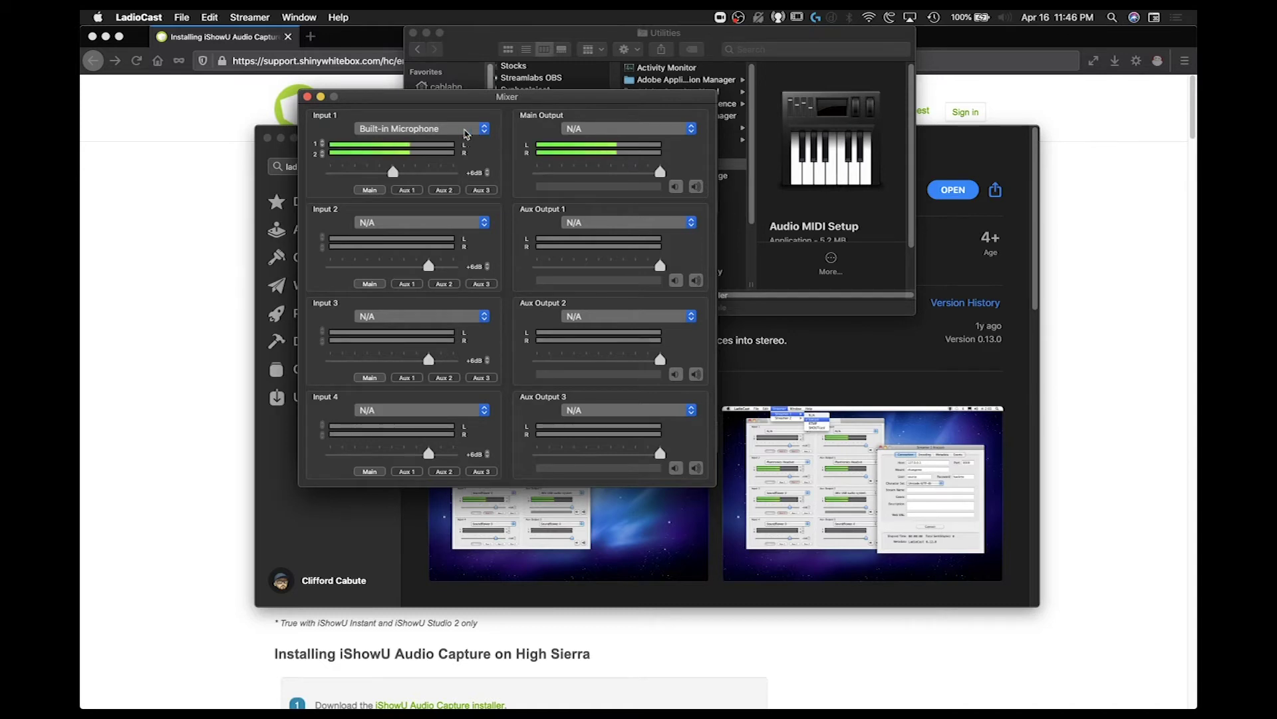
{"action": "left_click", "coordinate": [645, 134]}
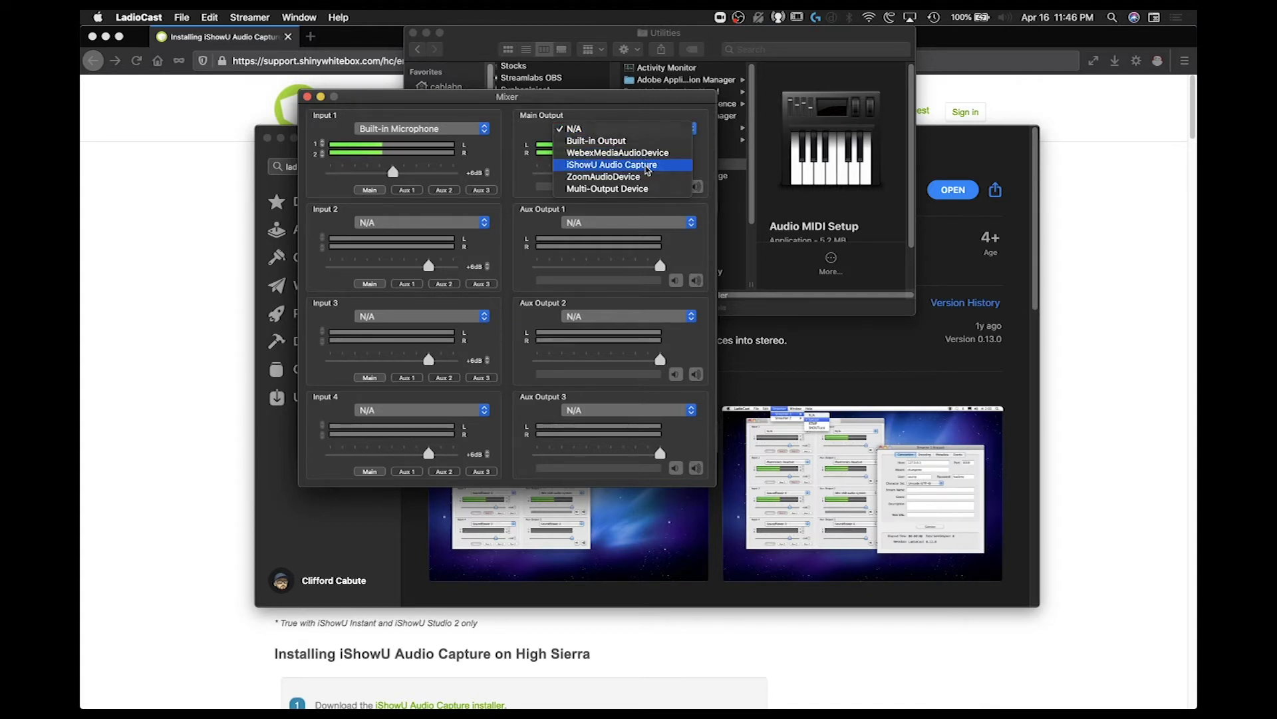
{"action": "left_click", "coordinate": [647, 171]}
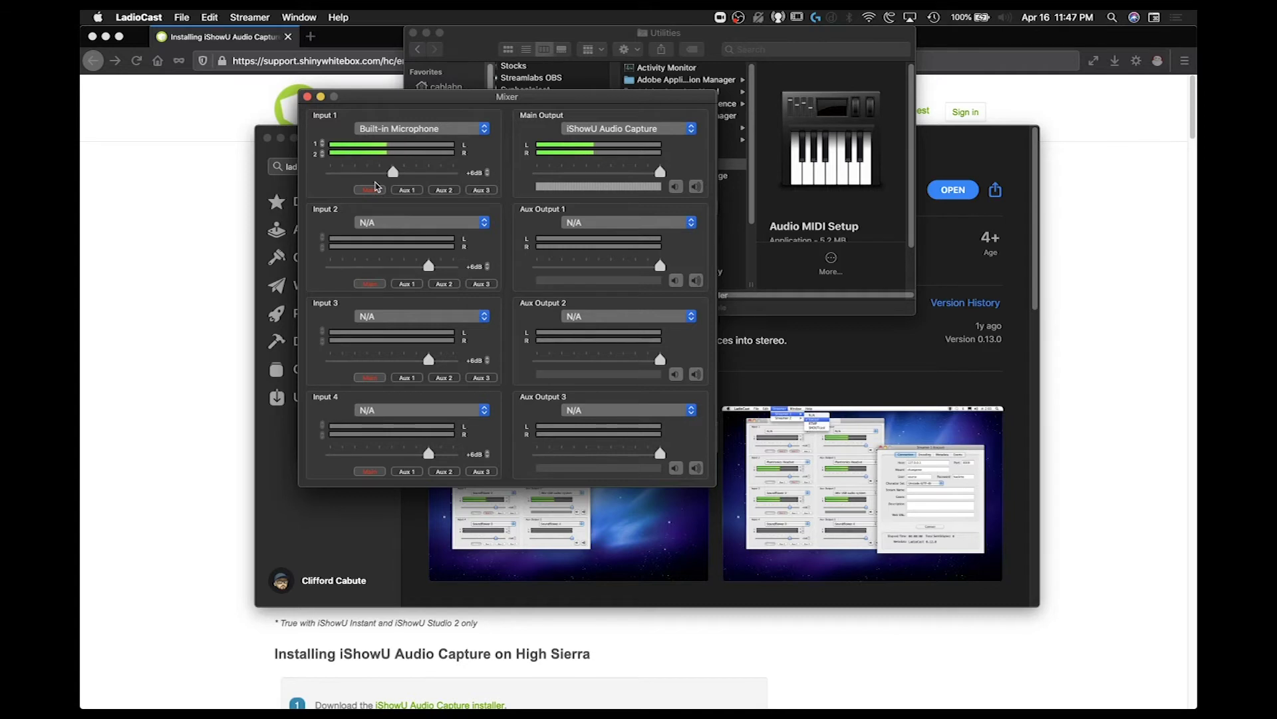
Switch to Zoom and choose iShowU Audio Capture as the microphone in the audio settings
{"action": "key", "text": "super+Tab"}
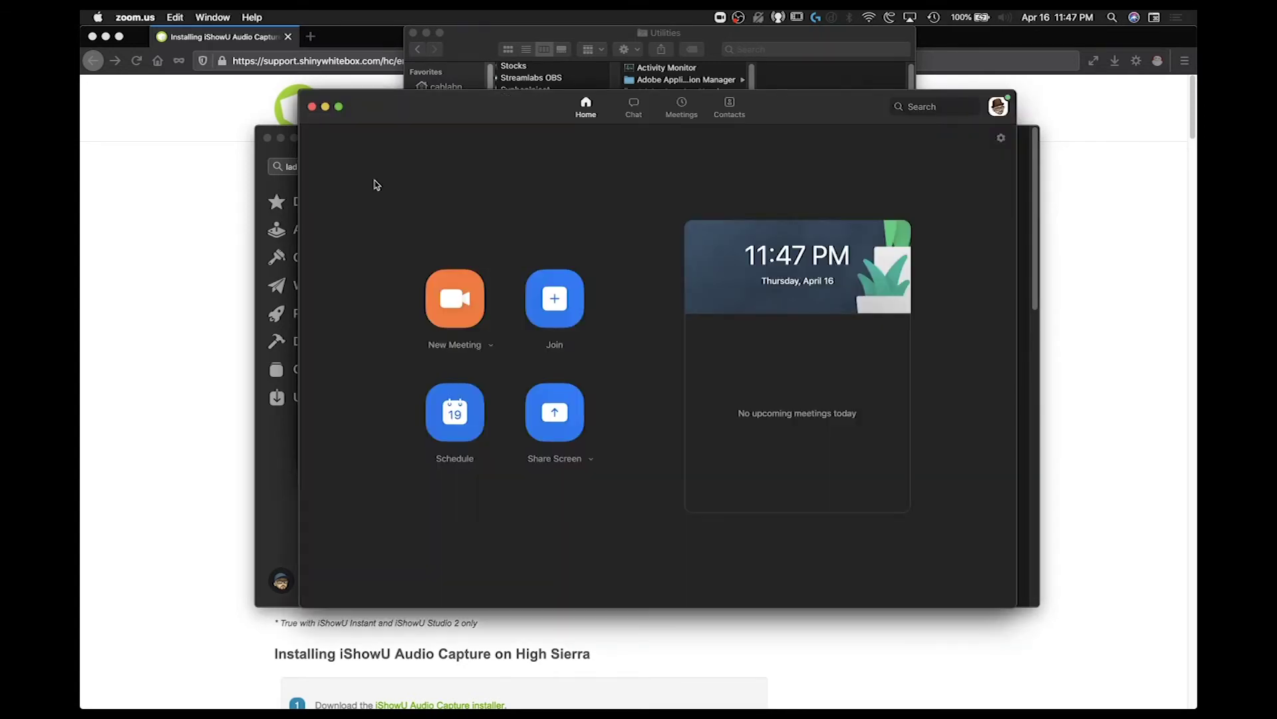
{"action": "left_click", "coordinate": [135, 16]}
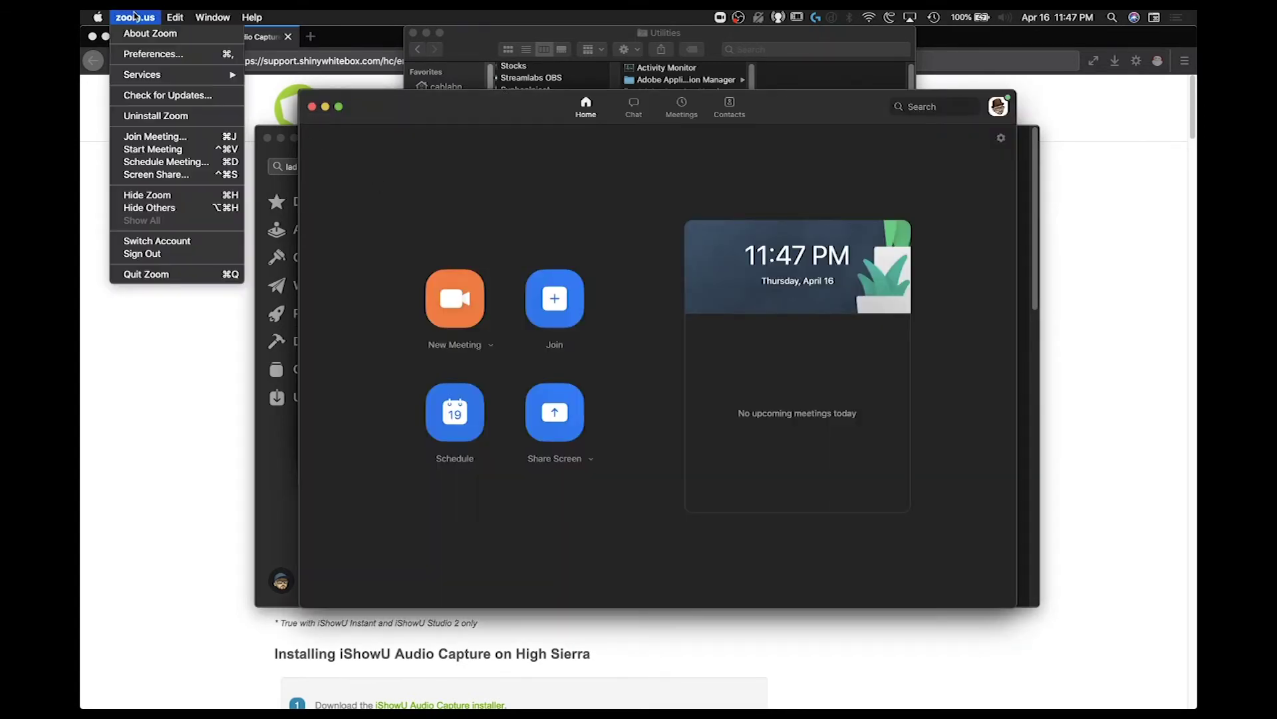
{"action": "left_click", "coordinate": [136, 56]}
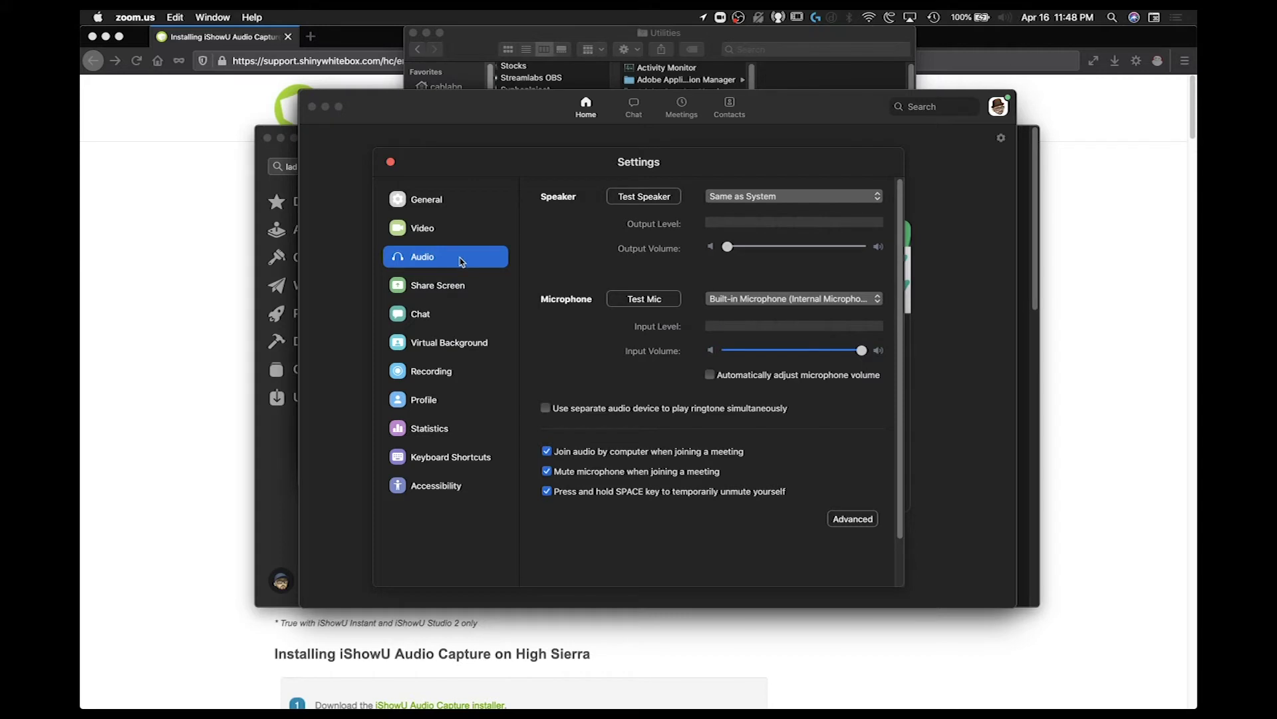
{"action": "left_click", "coordinate": [788, 304]}
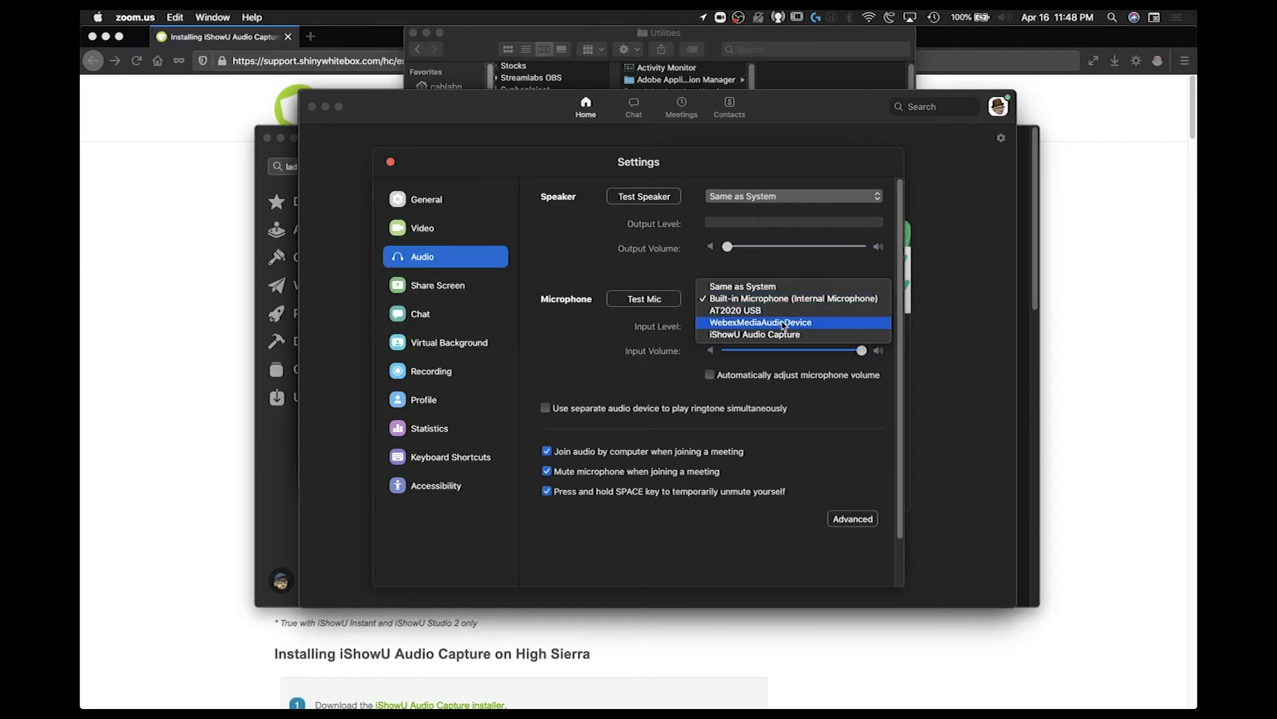
{"action": "left_click", "coordinate": [782, 335]}
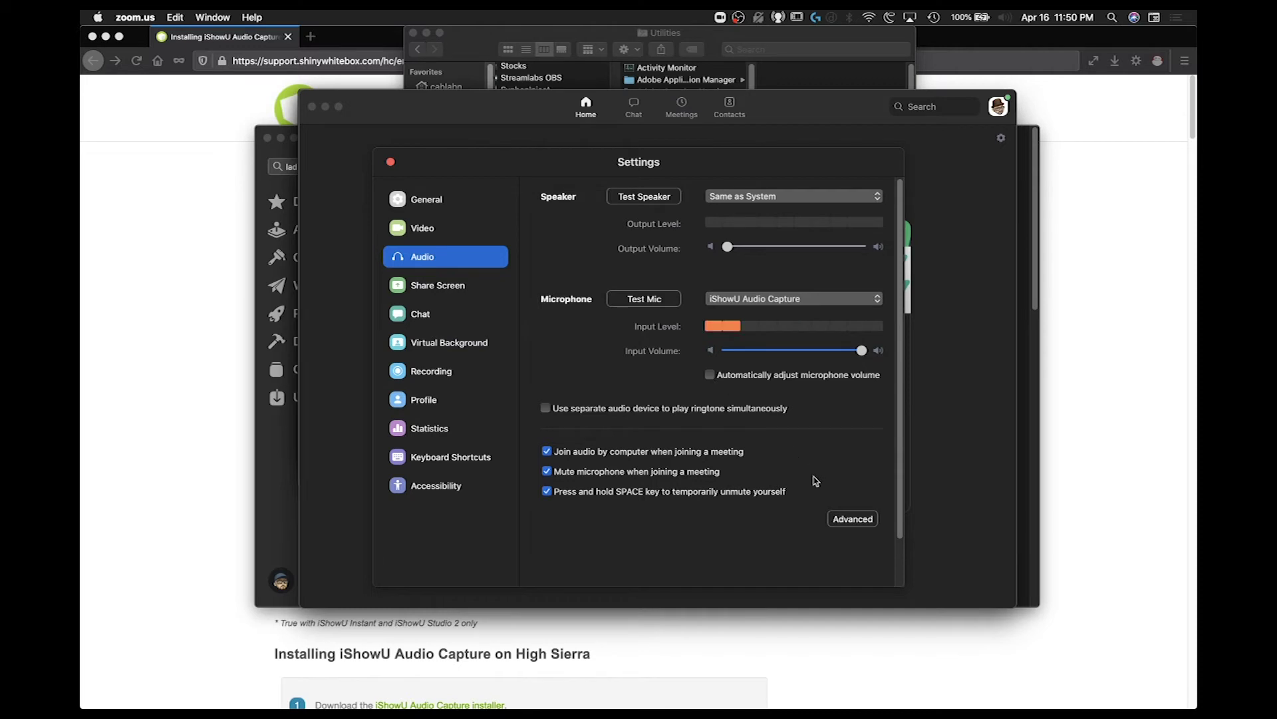
Disable suppression of both persistent and intermittent background noise in the advanced audio settings, and return to the main audio settings
{"action": "left_click", "coordinate": [848, 522]}
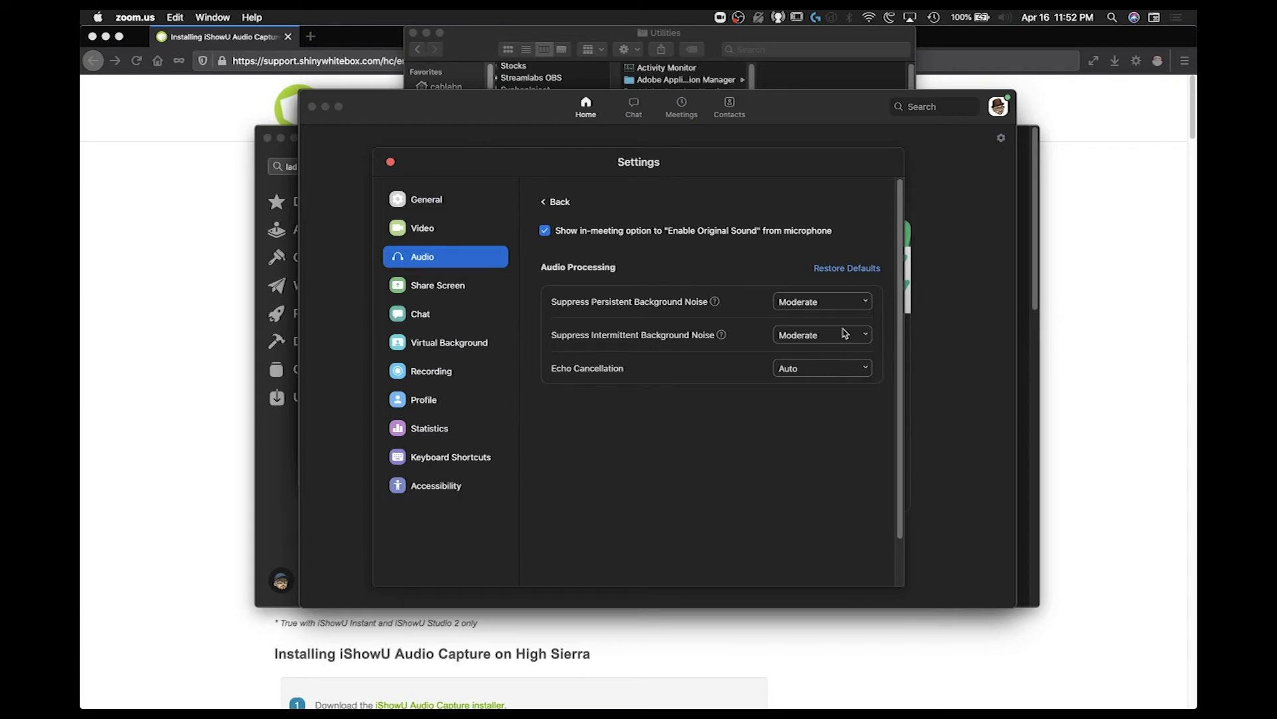
{"action": "left_click", "coordinate": [843, 303]}
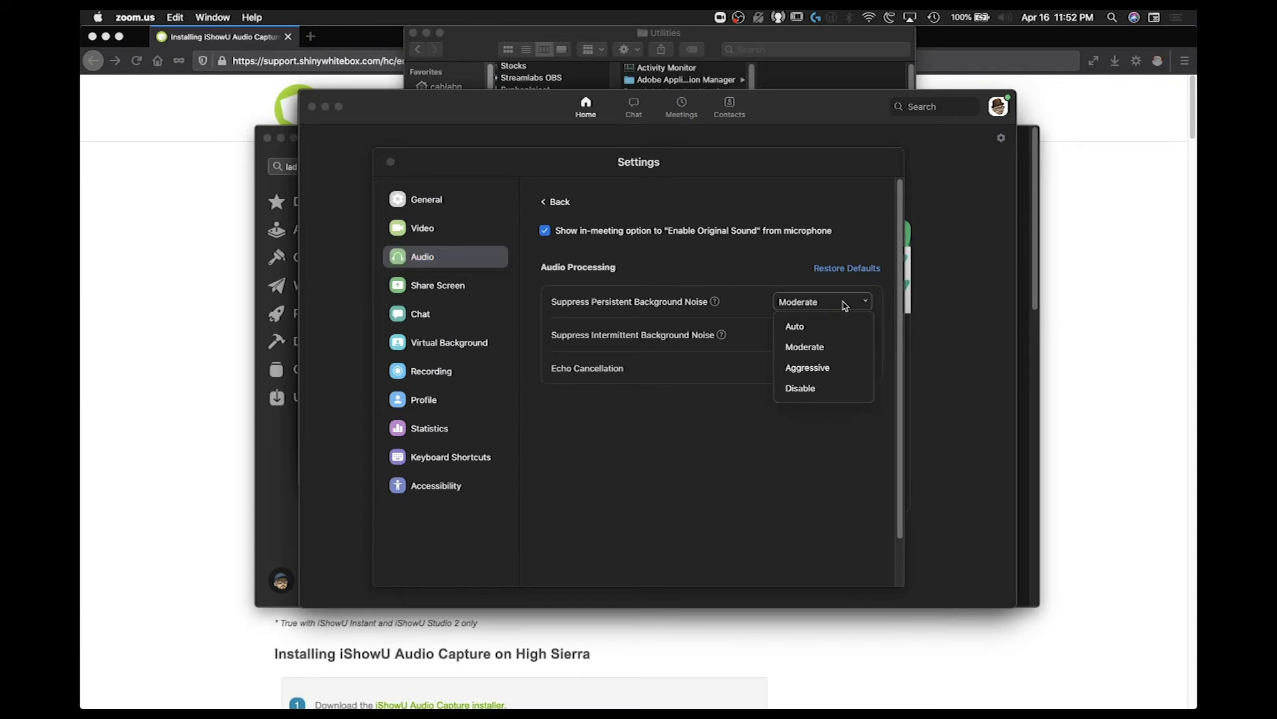
{"action": "left_click", "coordinate": [827, 388]}
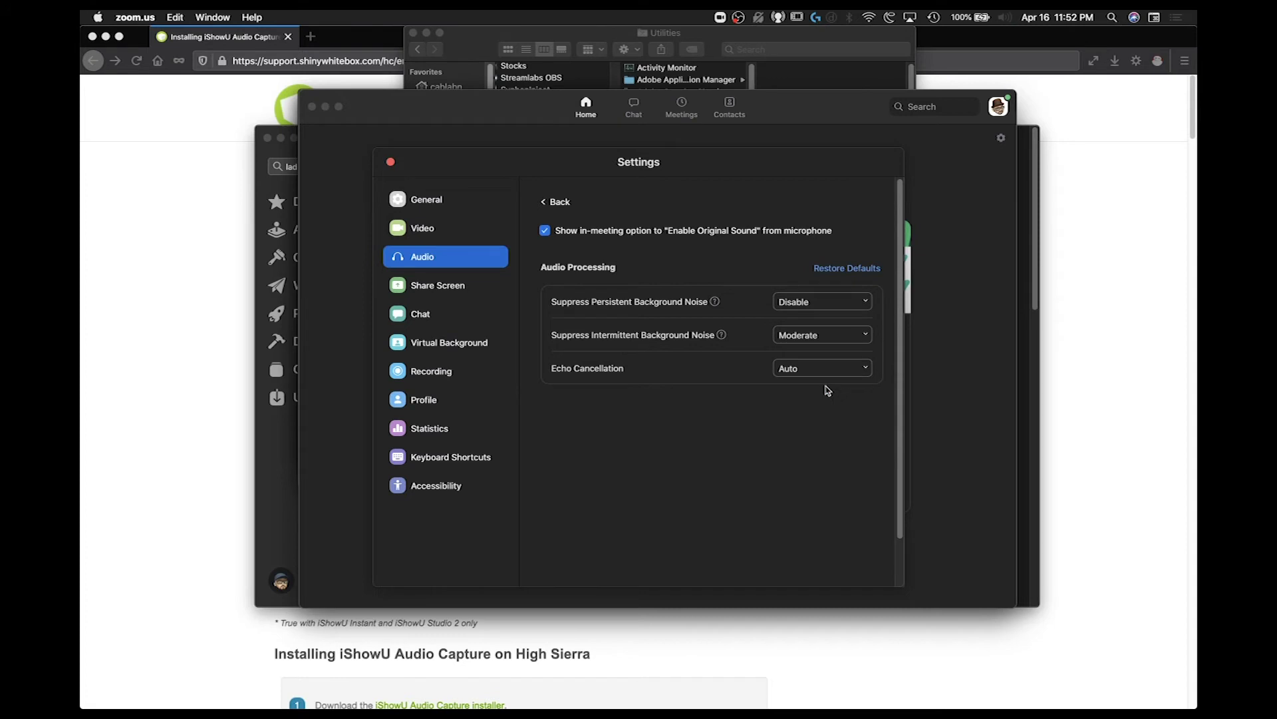
{"action": "left_click", "coordinate": [831, 338]}
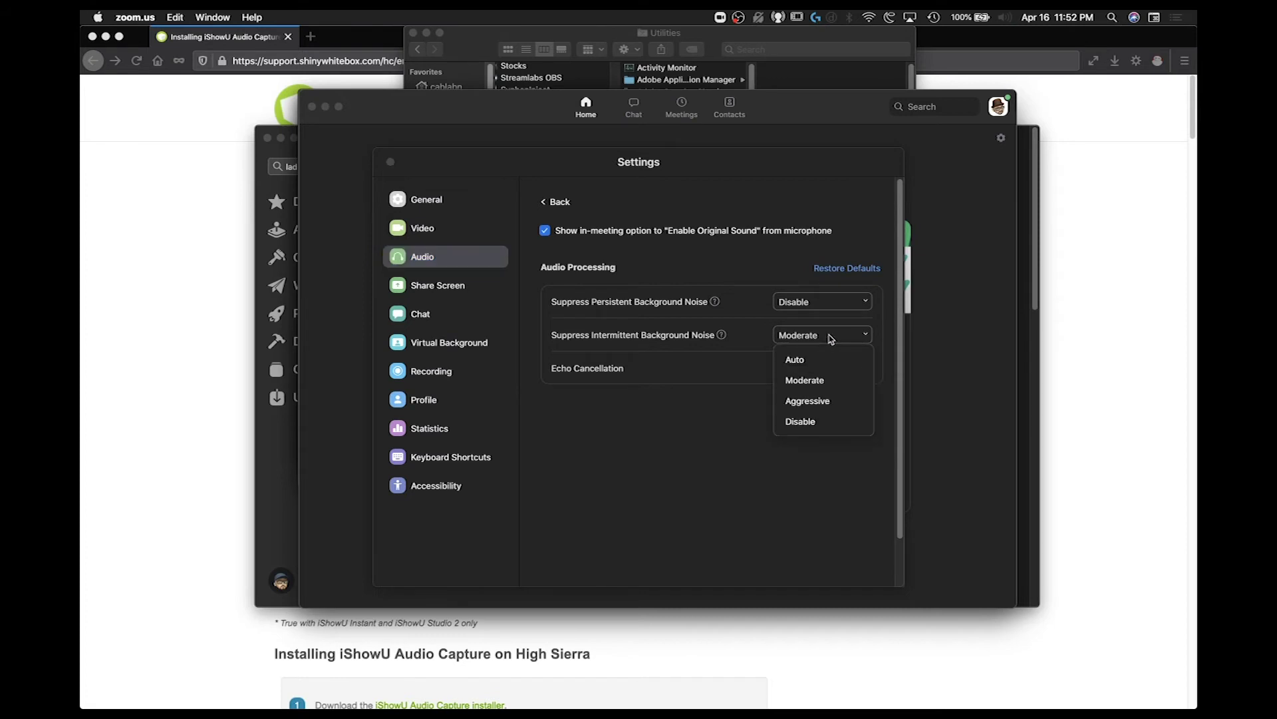
{"action": "left_click", "coordinate": [823, 422]}
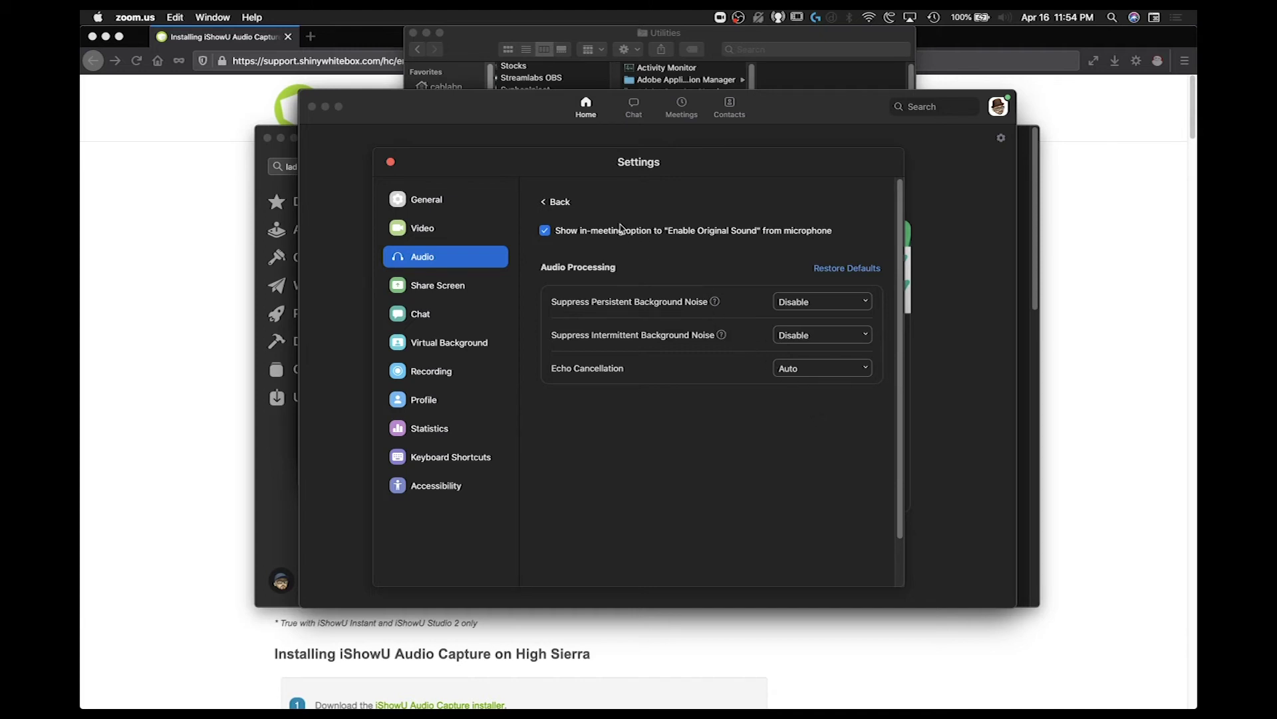
{"action": "left_click", "coordinate": [567, 200]}
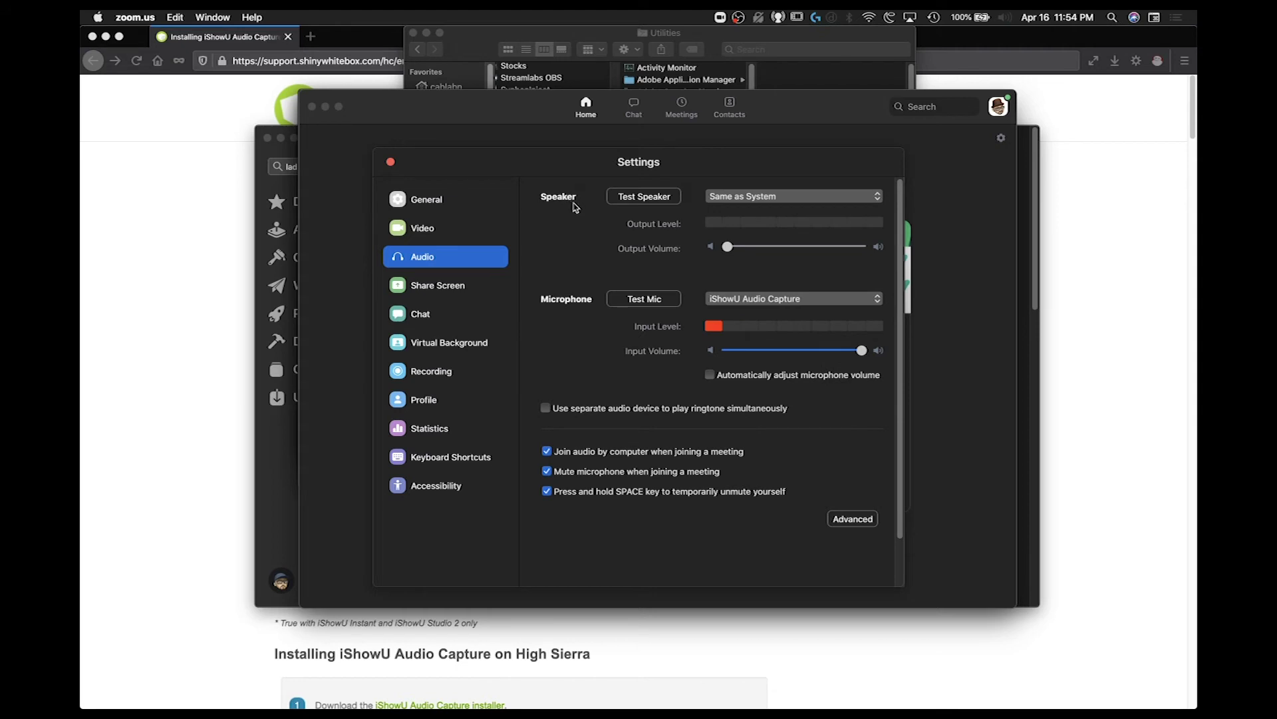
Set Zoom's microphone back to Built-in Microphone and close the settings
{"action": "left_click", "coordinate": [754, 299]}
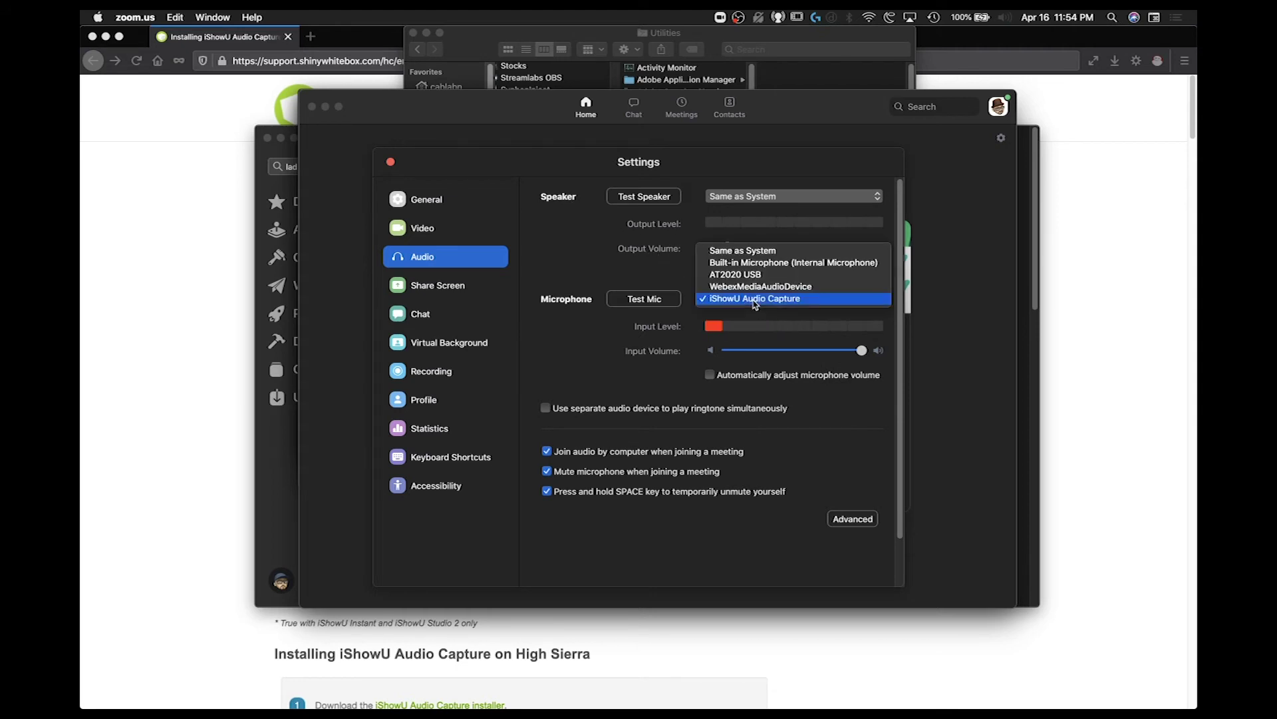
{"action": "left_click", "coordinate": [757, 264]}
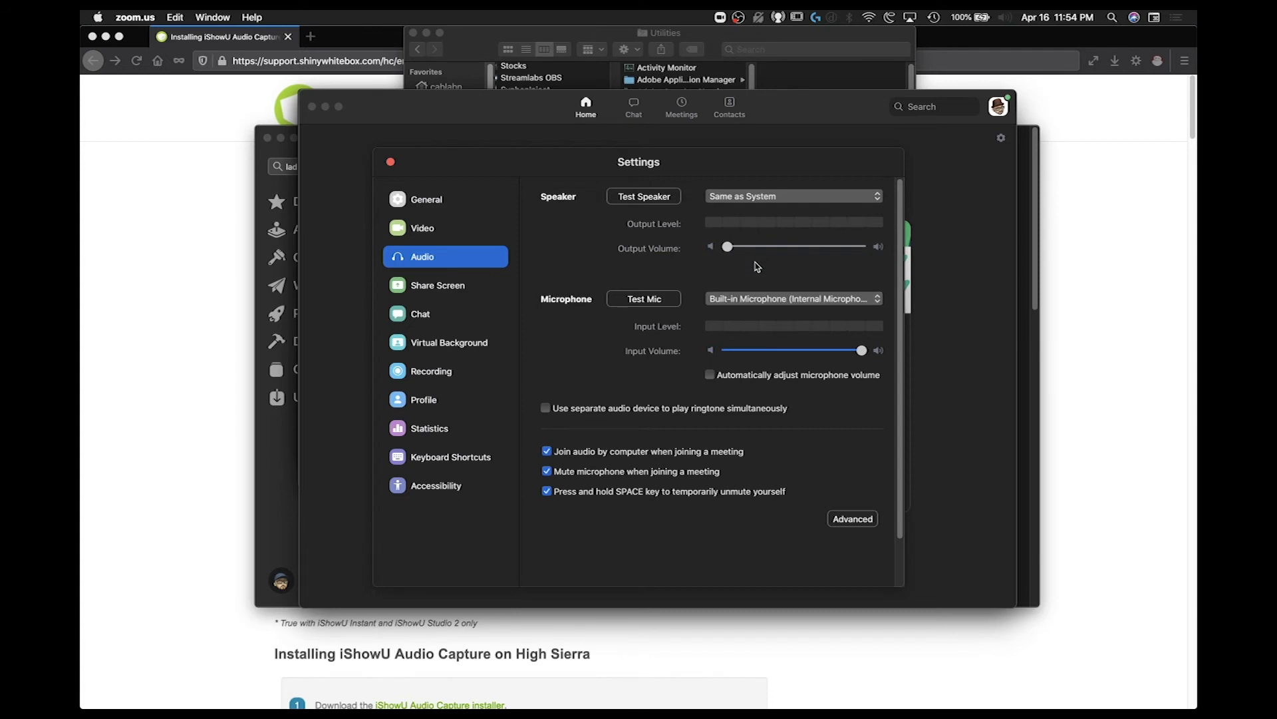
{"action": "left_click", "coordinate": [392, 163]}
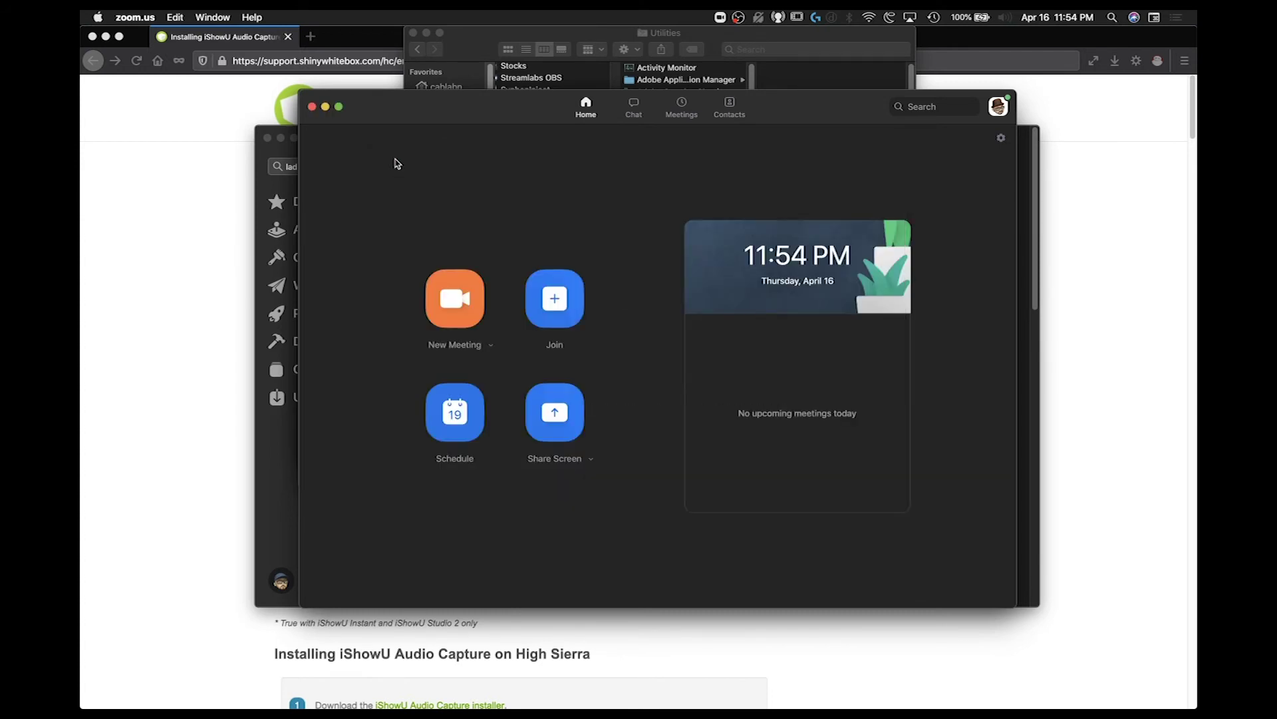
Quit LadioCast and make Built-in Output the system's sound output device in Audio MIDI Setup
{"action": "key", "text": "super+Tab"}
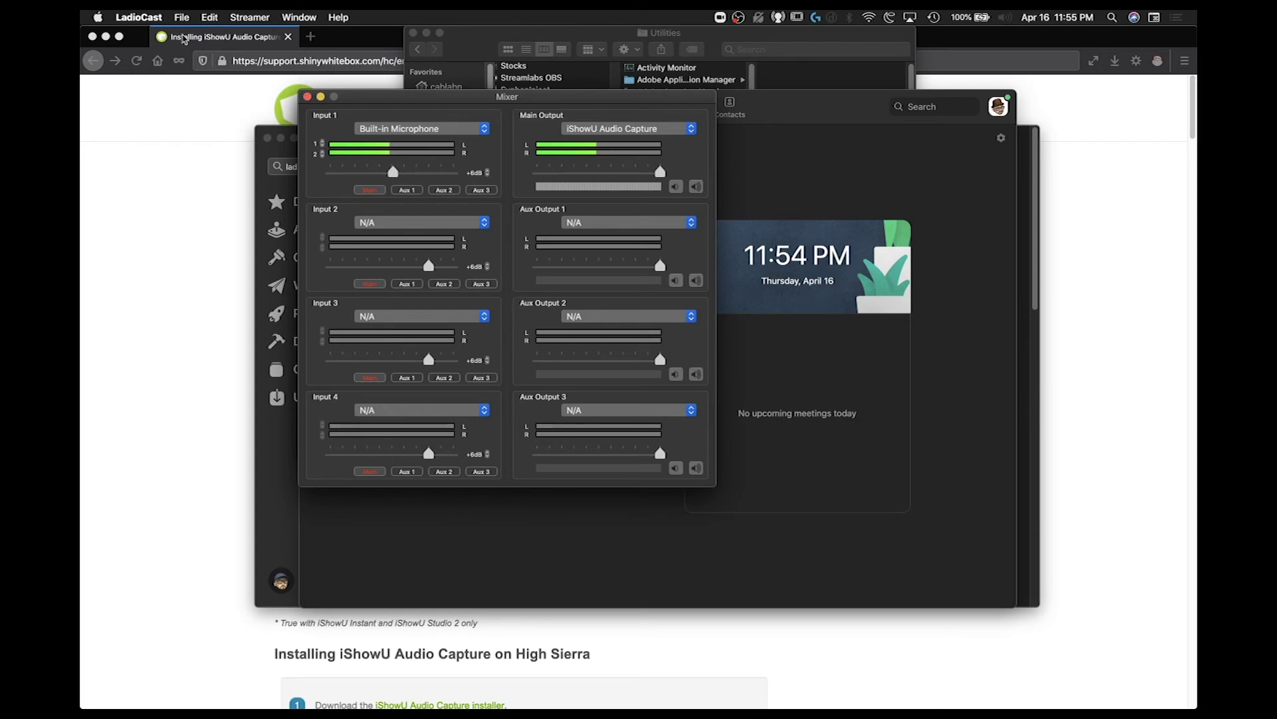
{"action": "left_click", "coordinate": [149, 19]}
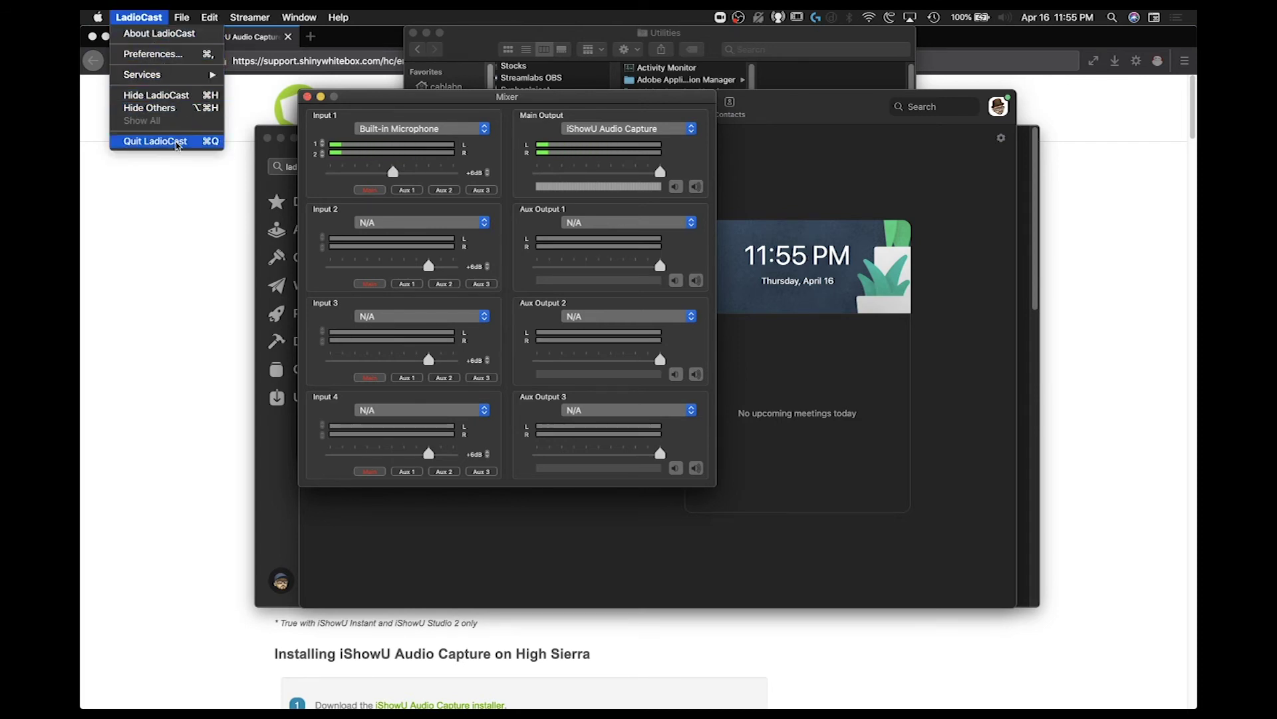
{"action": "left_click", "coordinate": [155, 141]}
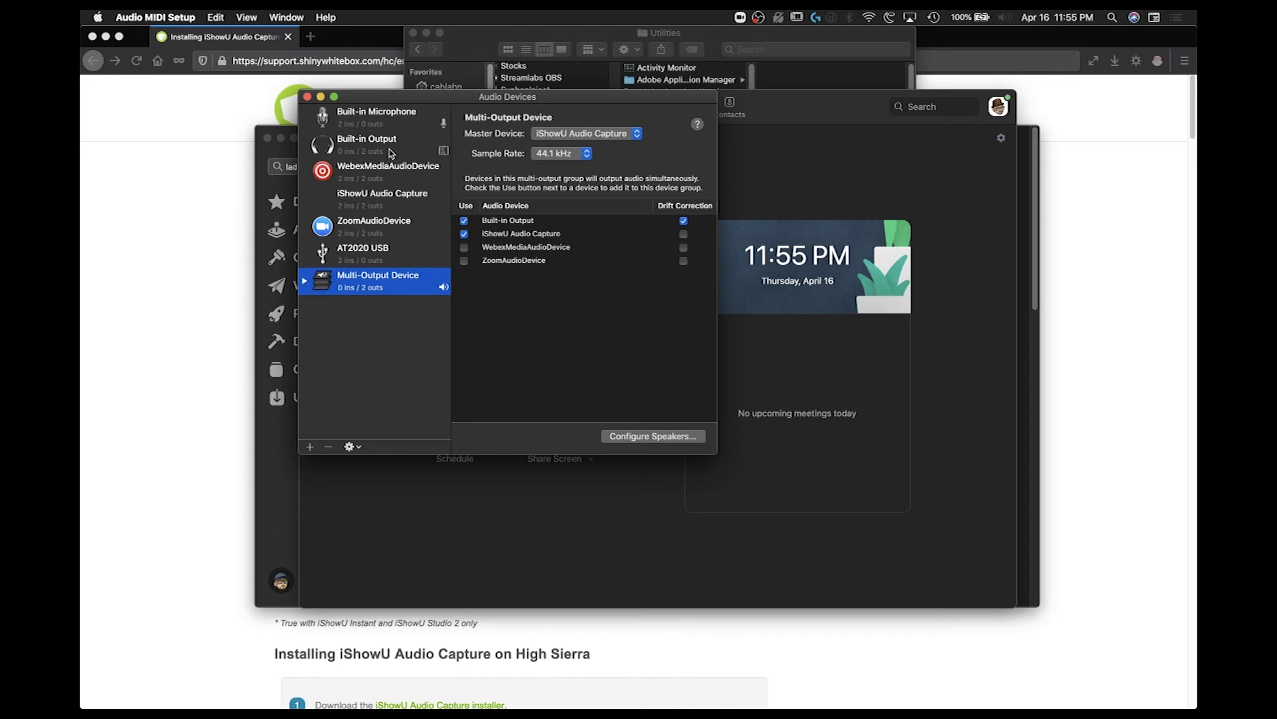
{"action": "right_click", "coordinate": [413, 153]}
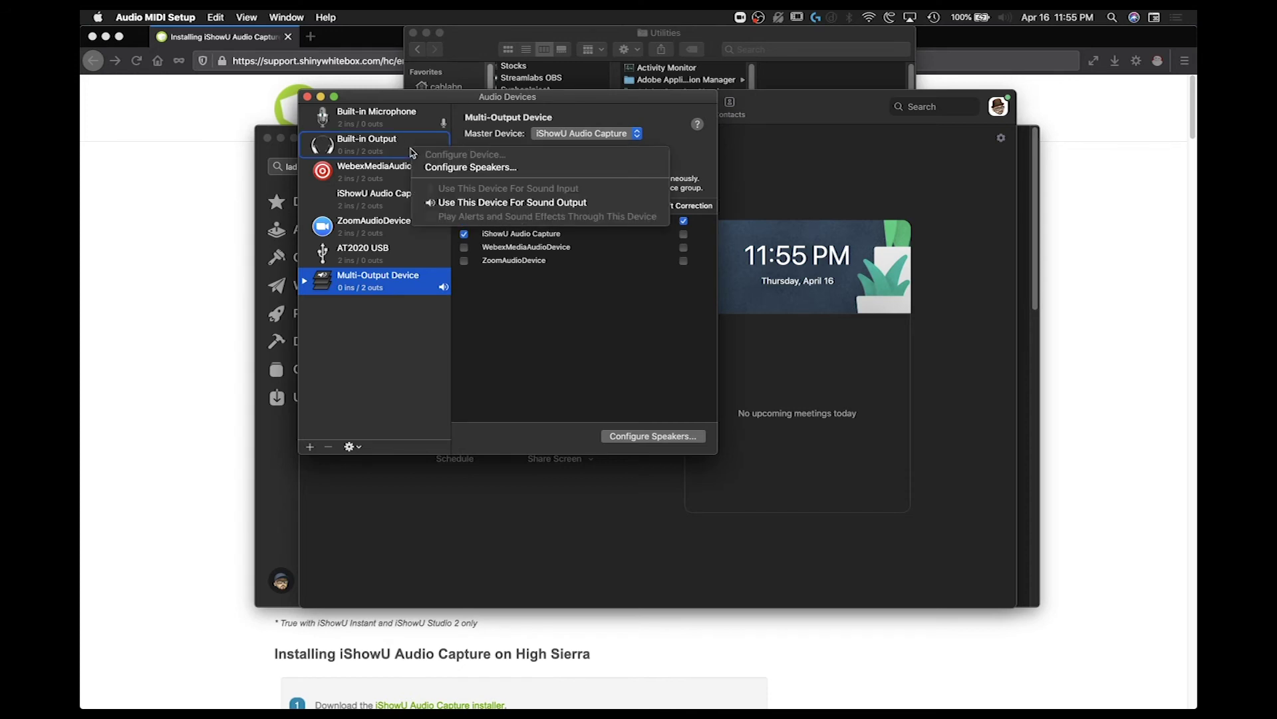
{"action": "left_click", "coordinate": [451, 203]}
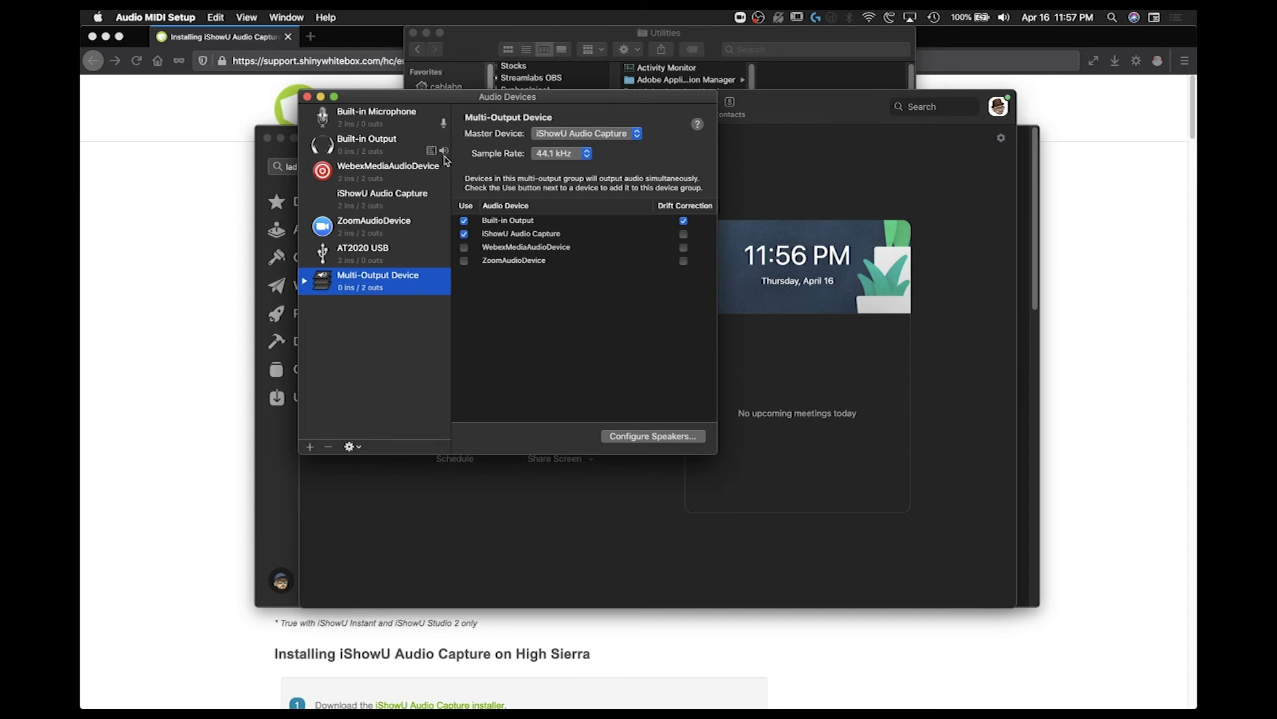
Make the Multi-Output Device the system's sound output device
{"action": "right_click", "coordinate": [433, 290]}
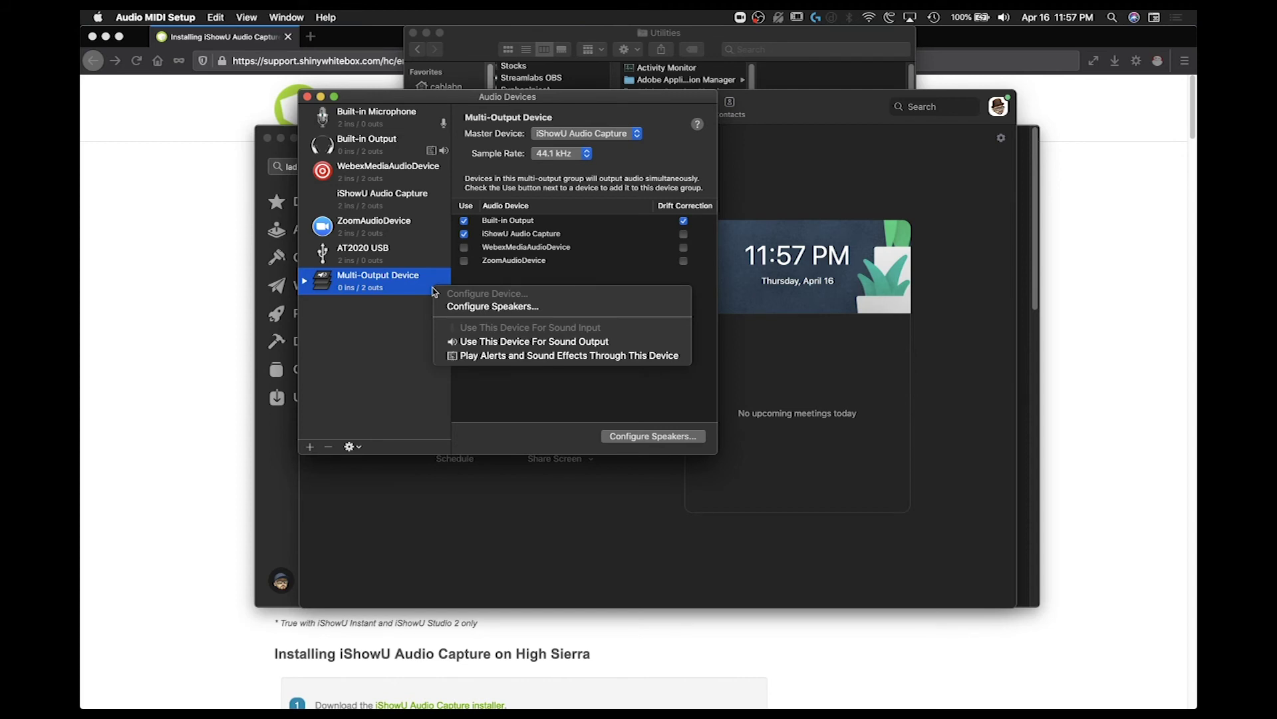
{"action": "left_click", "coordinate": [451, 343]}
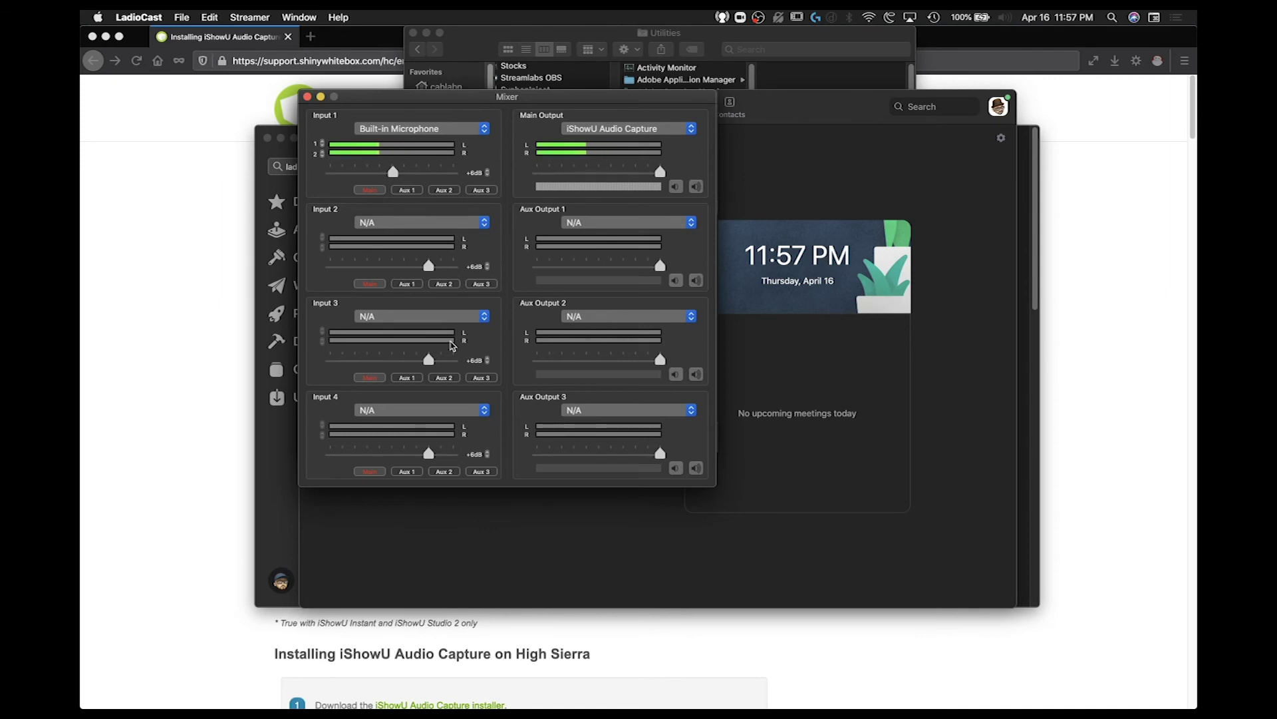
Return to Zoom's audio settings and select iShowU Audio Capture as the microphone again
{"action": "left_click", "coordinate": [1002, 139]}
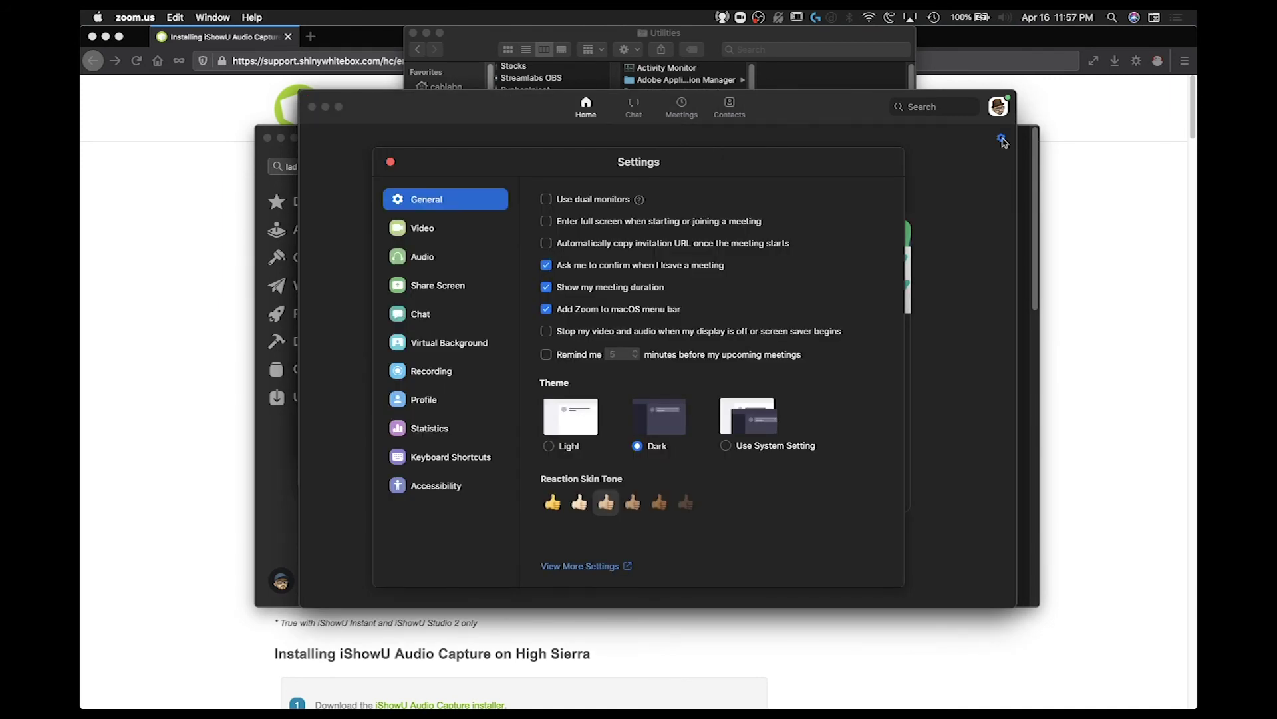
{"action": "left_click", "coordinate": [426, 256]}
{"action": "left_click", "coordinate": [727, 300]}
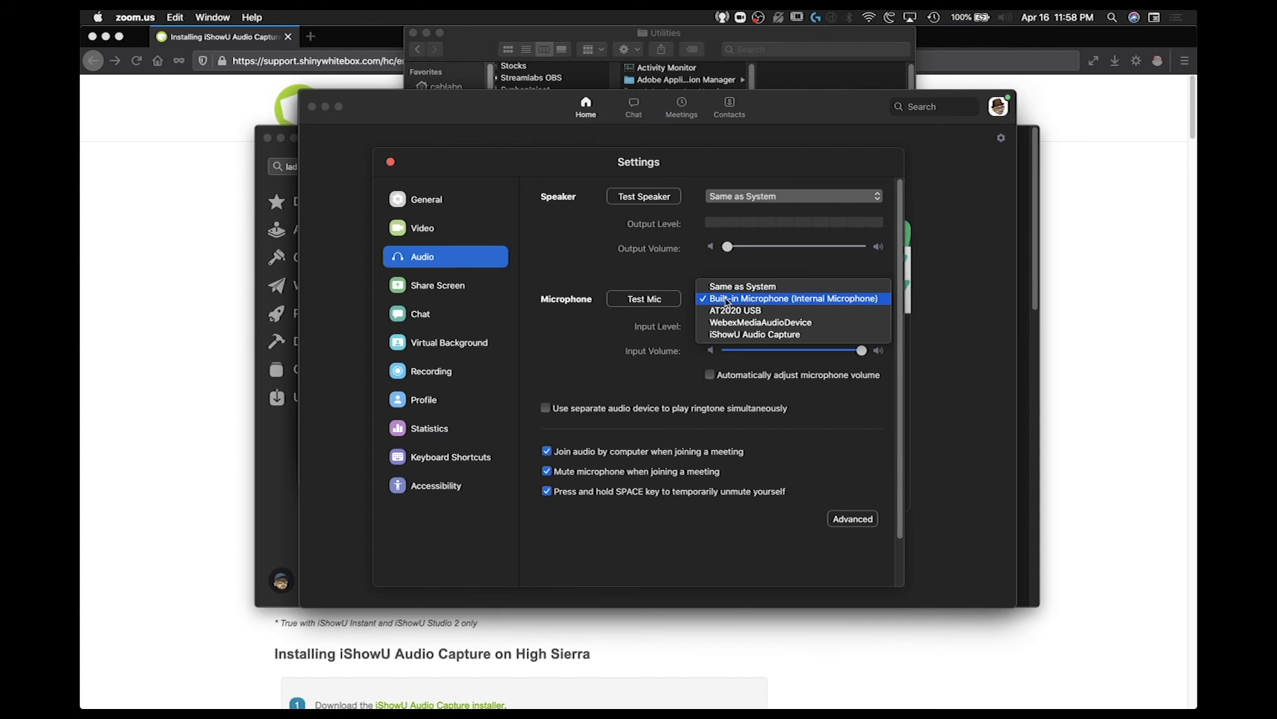
{"action": "left_click", "coordinate": [725, 334]}
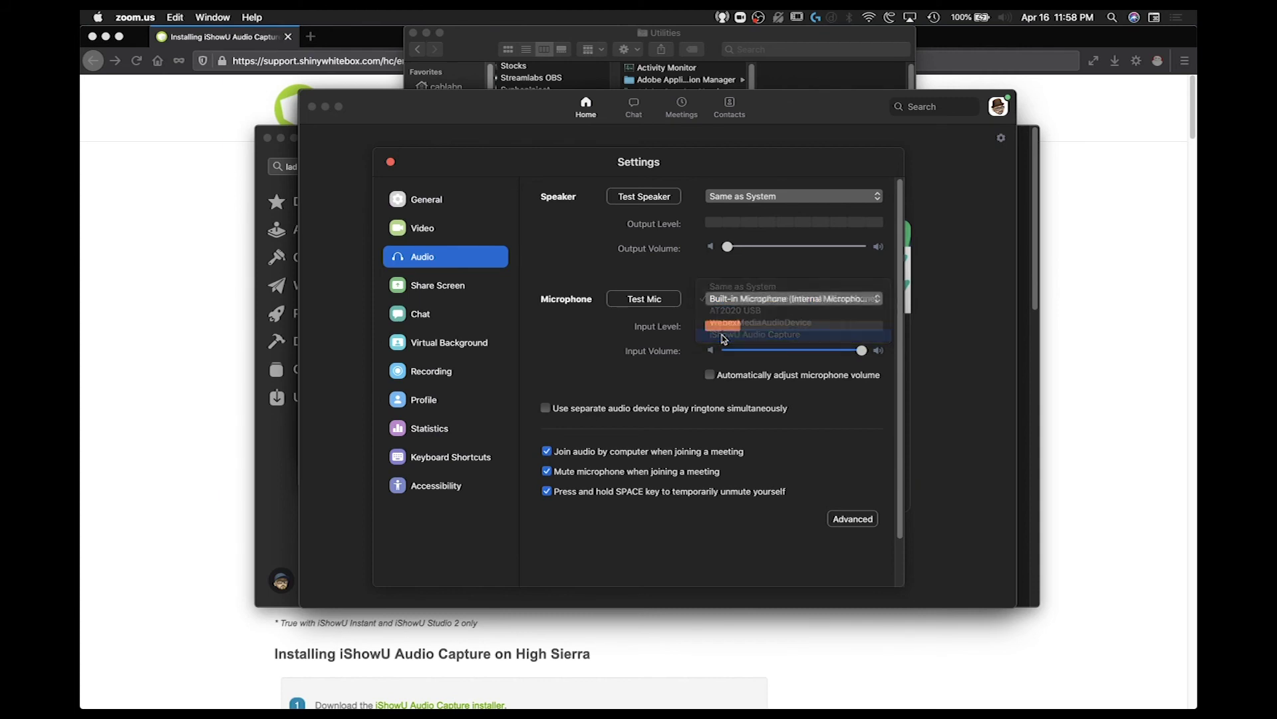